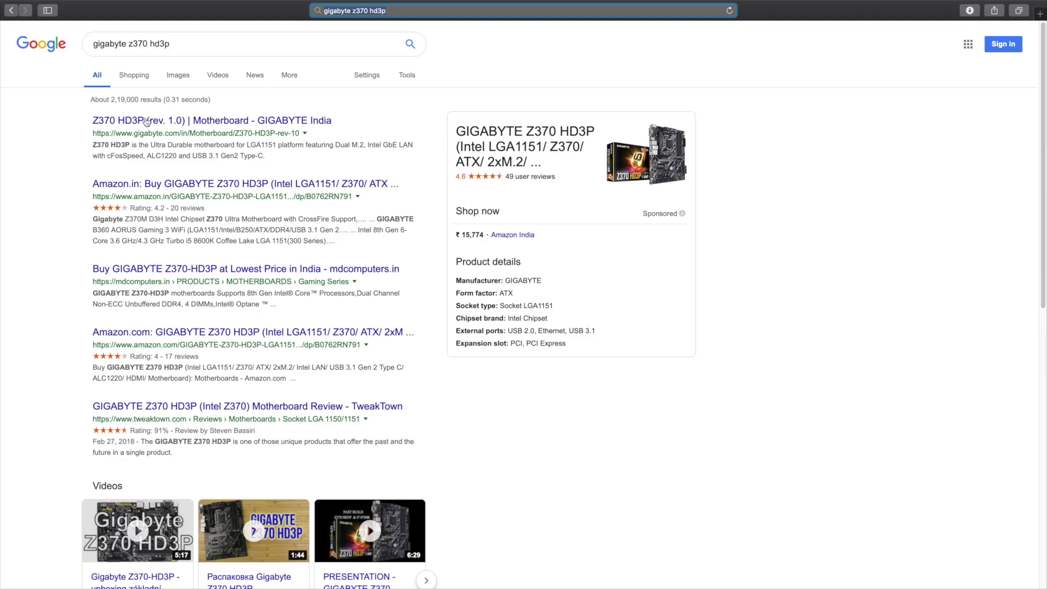
# Open the 'Z370 HD3P (rev. 1.0) | Motherboard - GIGABYTE India' search result
pyautogui.click(148, 121)
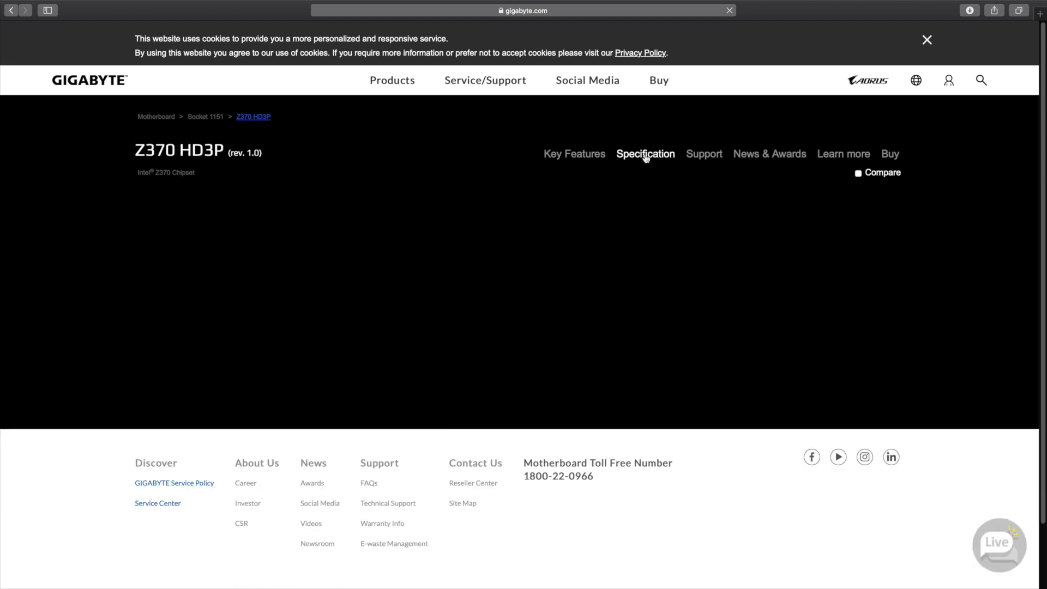
pyautogui.scroll(-1, 523, 328)
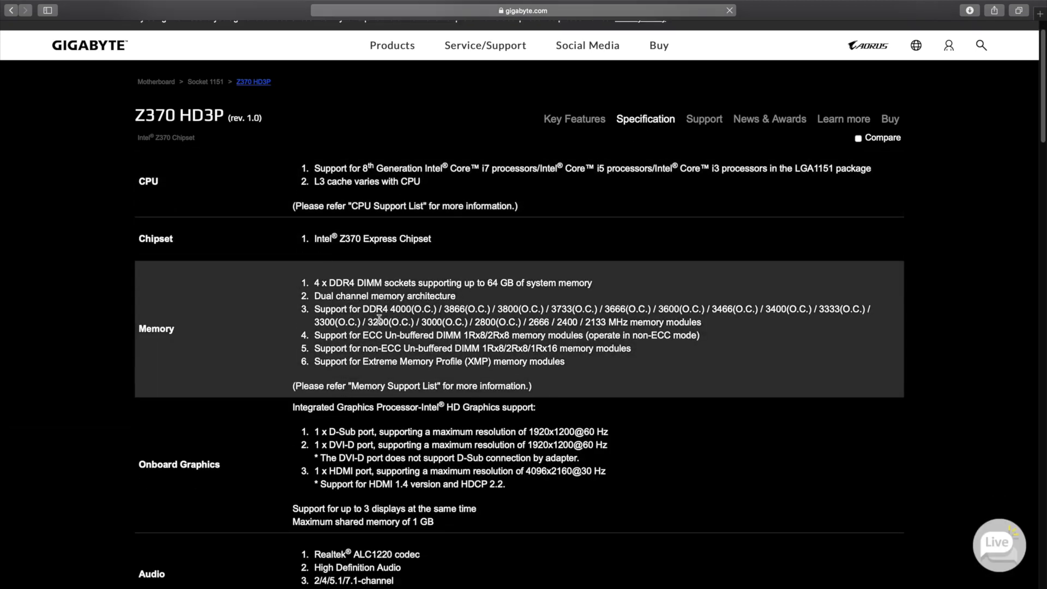
pyautogui.scroll(-3, 365, 281)
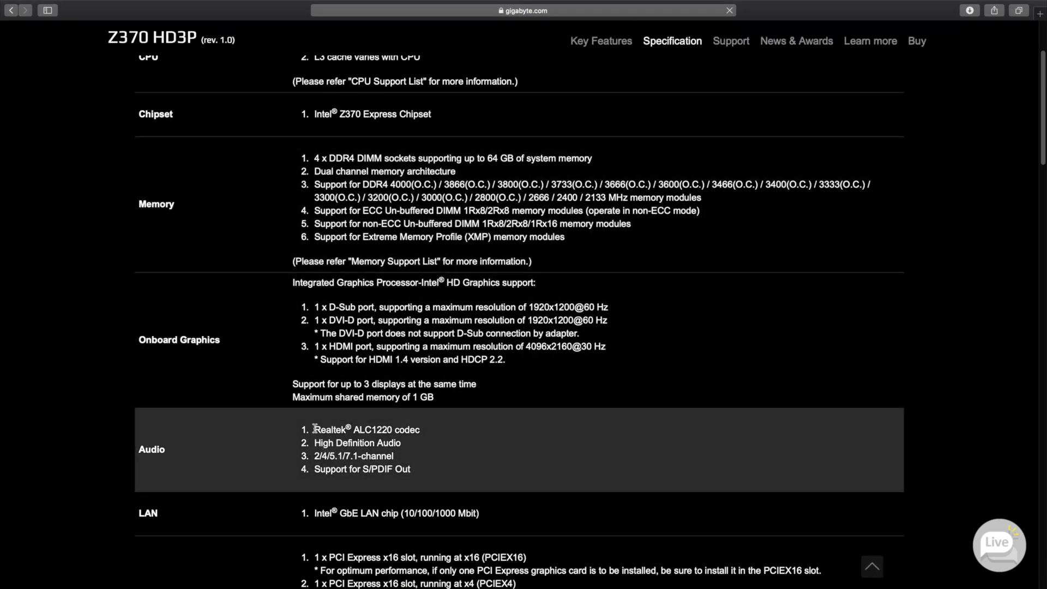
# Highlight 'Realtek ALC1220 codec' in the Audio row of the specifications
pyautogui.moveTo(315, 425); pyautogui.dragTo(427, 429)
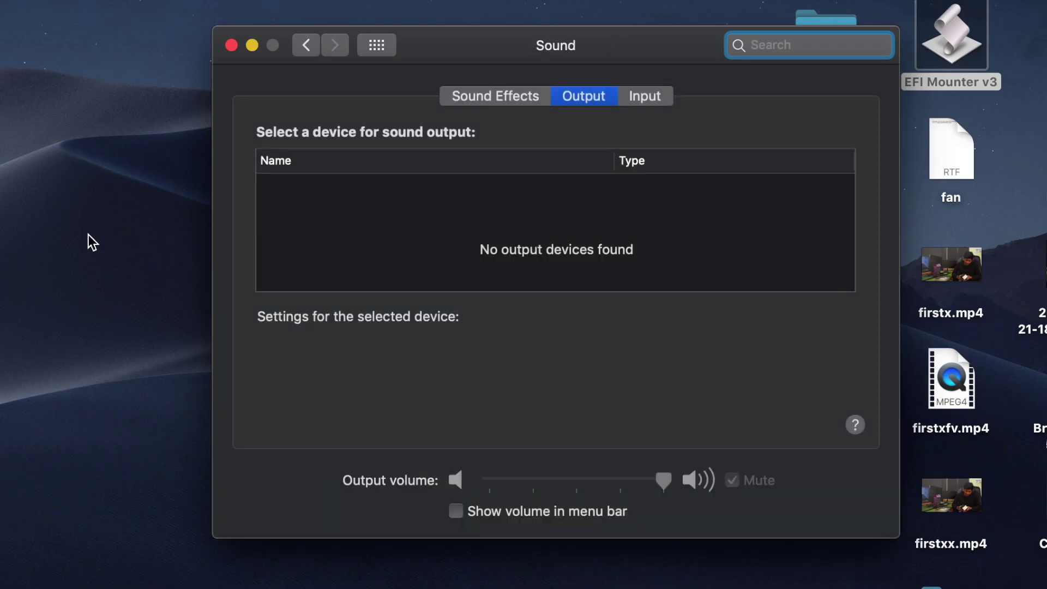
# Check the 'Play sound effects through' device on the Sound Effects tab, then close Sound preferences
pyautogui.click(509, 104)
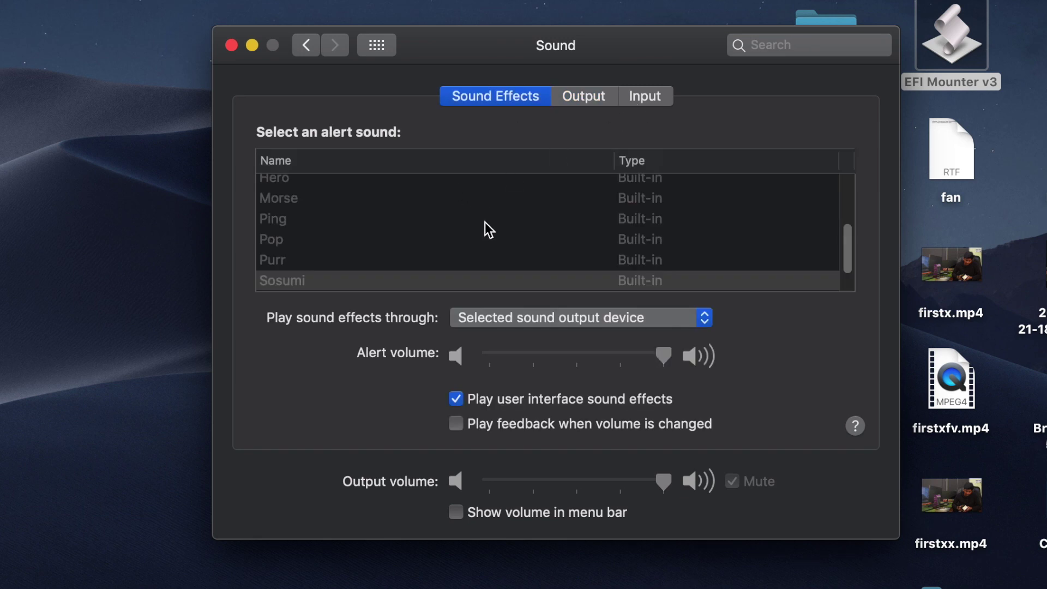
pyautogui.click(525, 320)
pyautogui.click(527, 323)
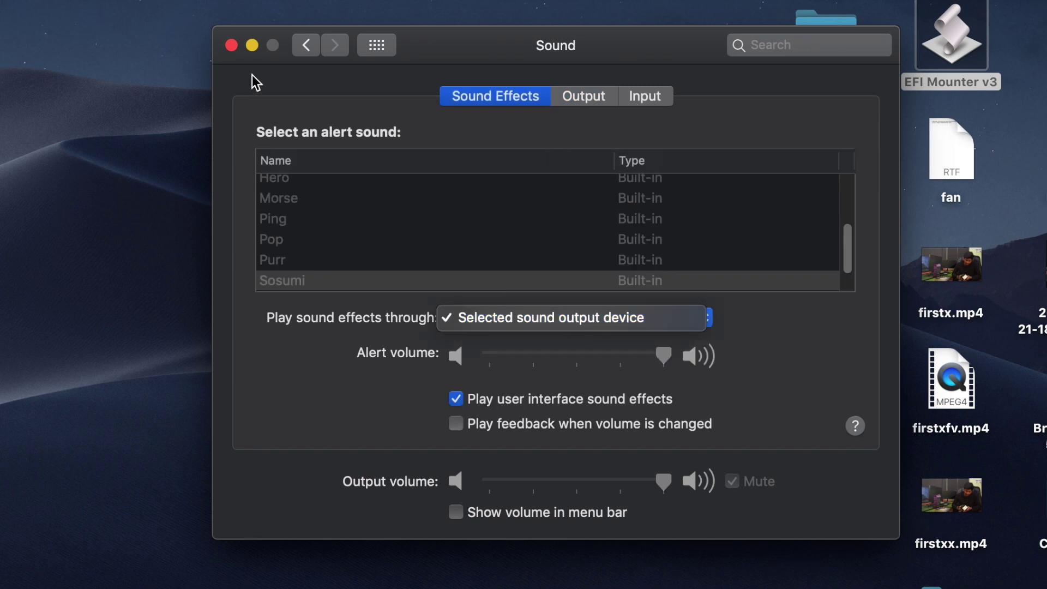
pyautogui.click(232, 45)
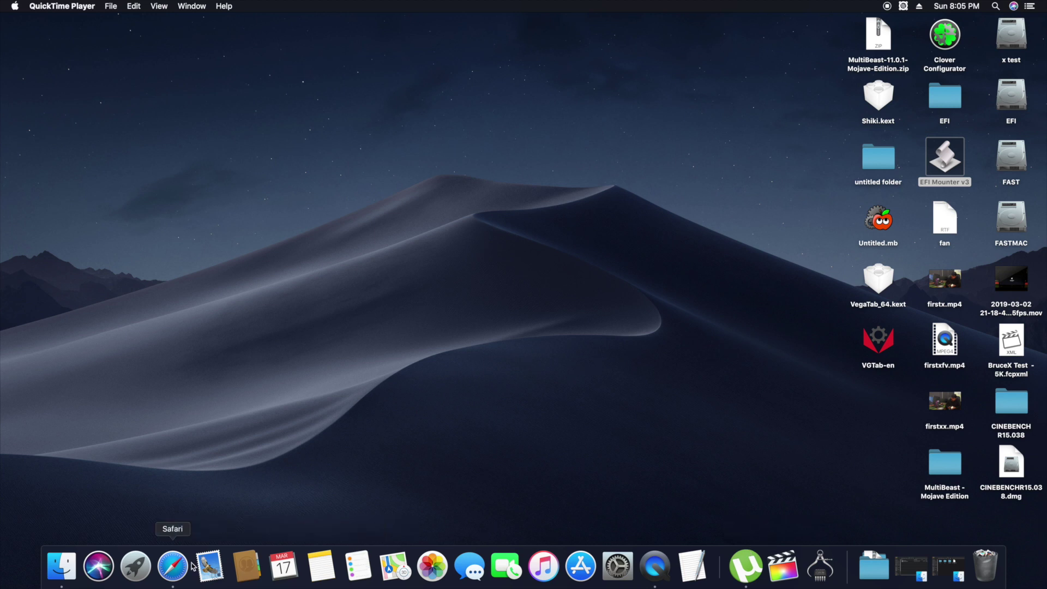
# Download AppleALC 1.3.5.RELEASE.zip and the Lilu release zip from GitHub, then check the Downloads list
pyautogui.click(173, 565)
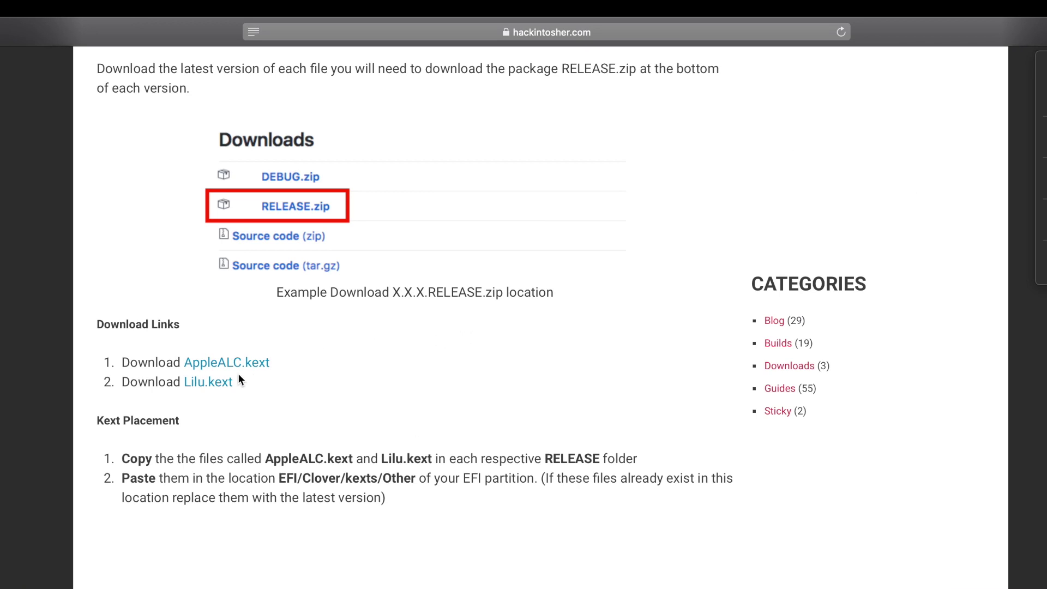
pyautogui.click(213, 382)
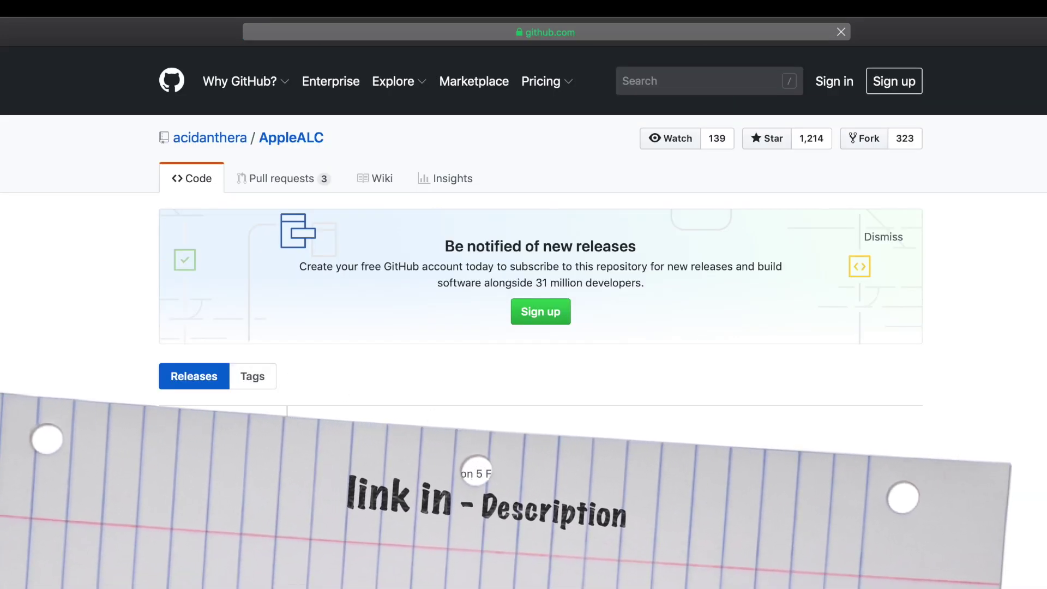
pyautogui.scroll(-10, 358, 247)
pyautogui.scroll(-8, 358, 247)
pyautogui.scroll(-4, 358, 247)
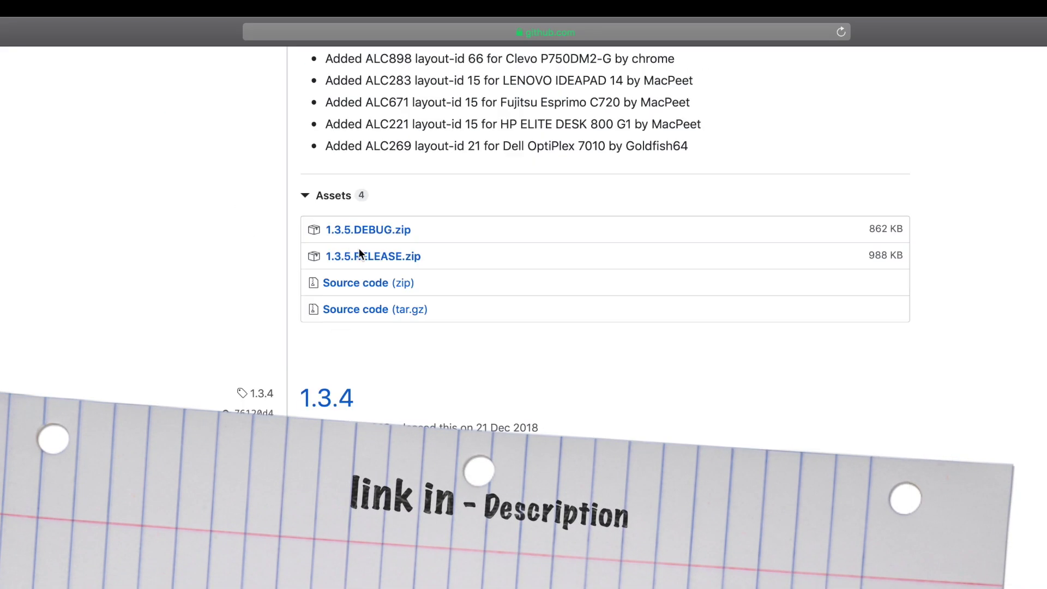
pyautogui.click(373, 259)
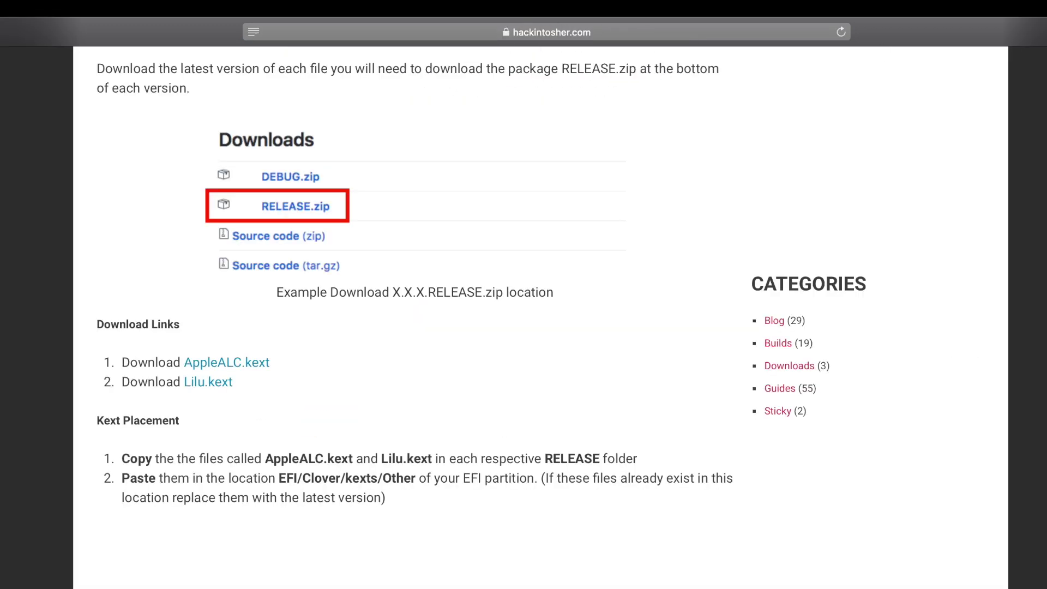
pyautogui.click(208, 382)
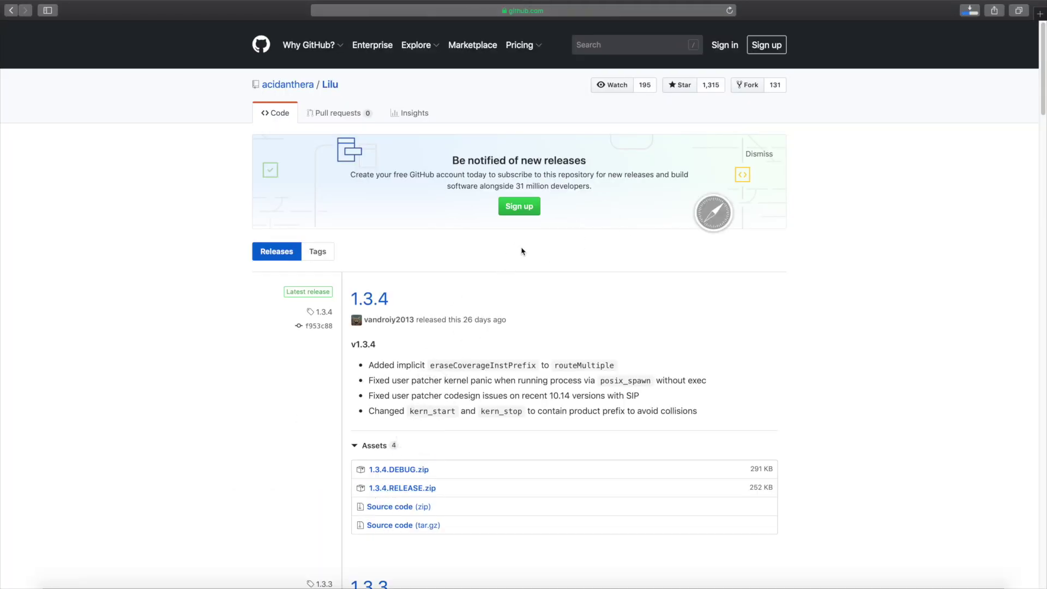
pyautogui.click(970, 11)
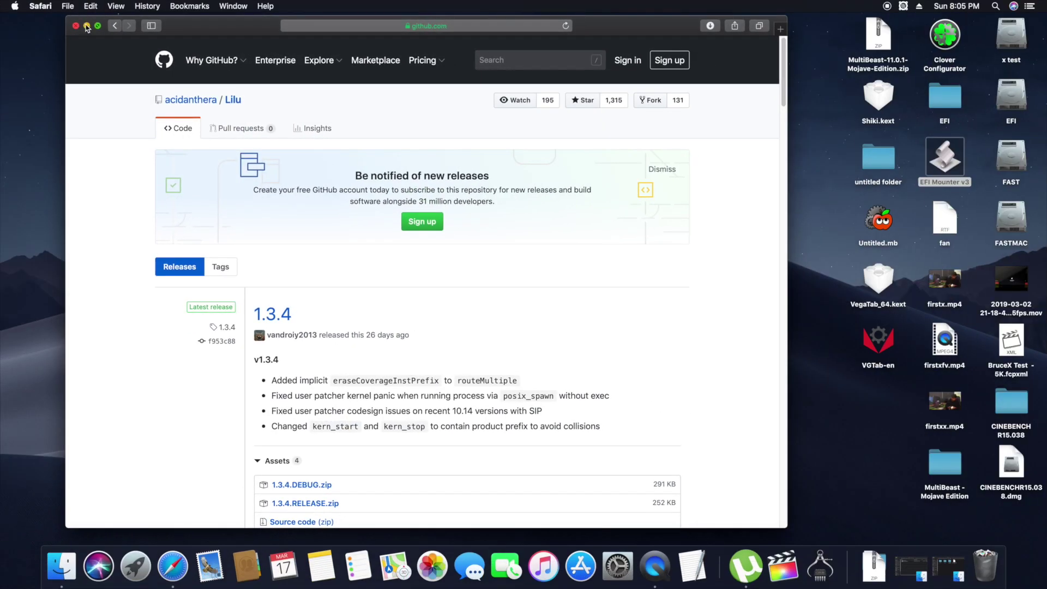
# Launch Clover Configurator, mount the EFI partition and open it in Finder
pyautogui.click(88, 26)
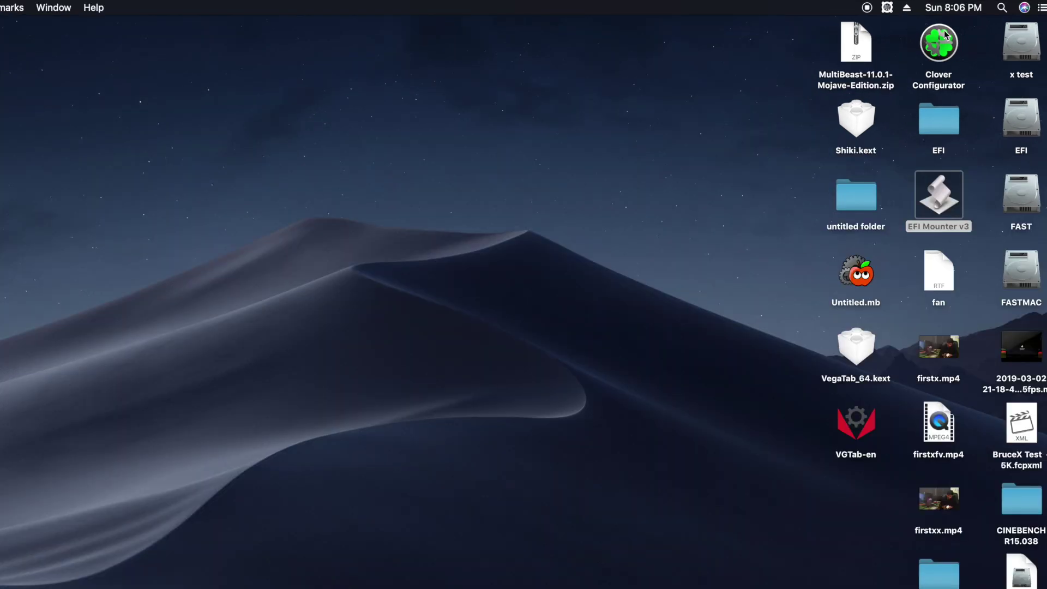
pyautogui.doubleClick(944, 41)
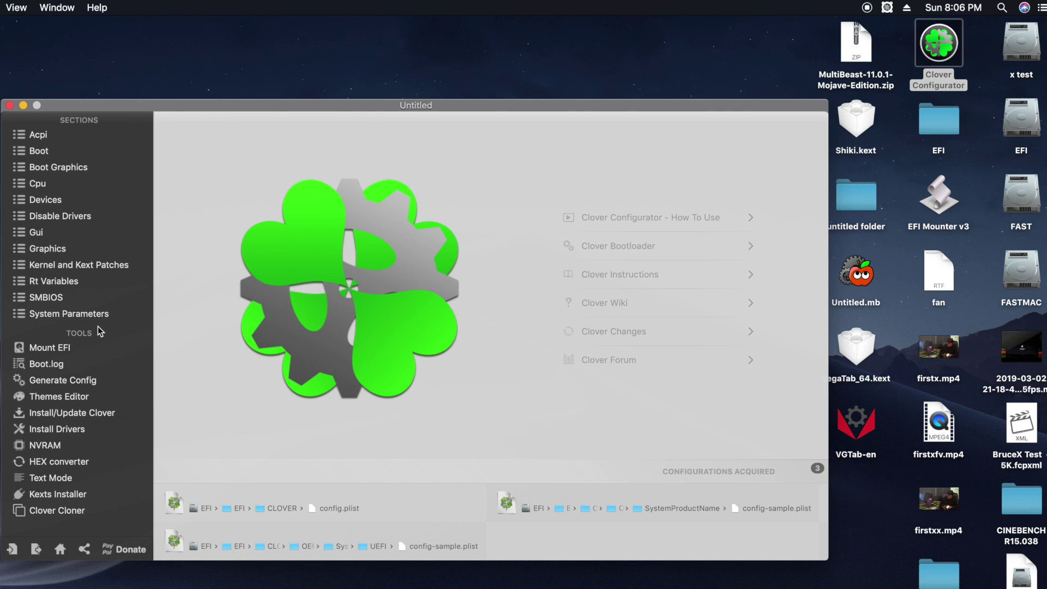
pyautogui.click(49, 347)
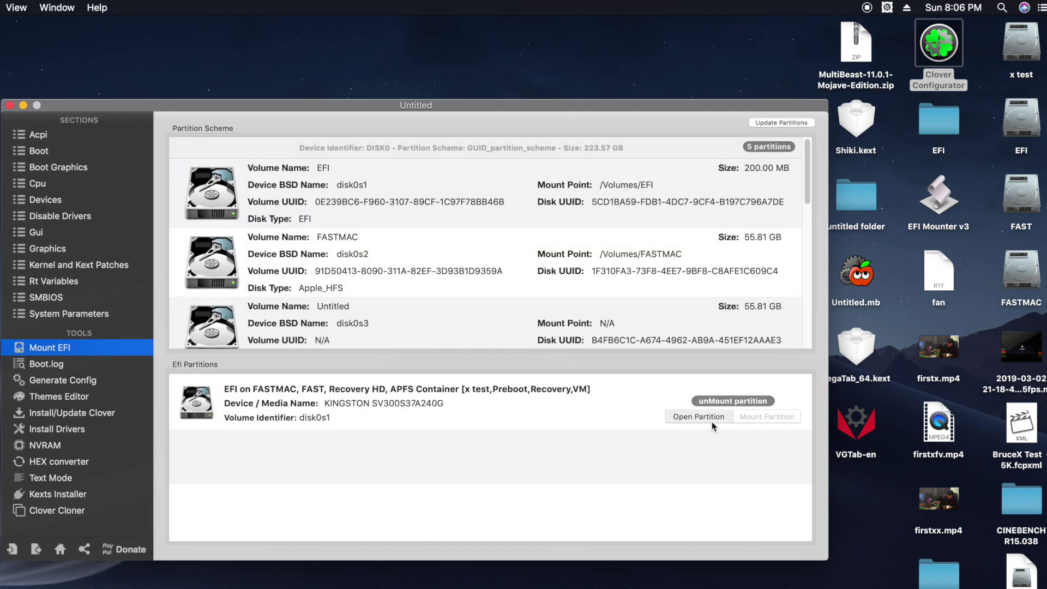
pyautogui.click(698, 416)
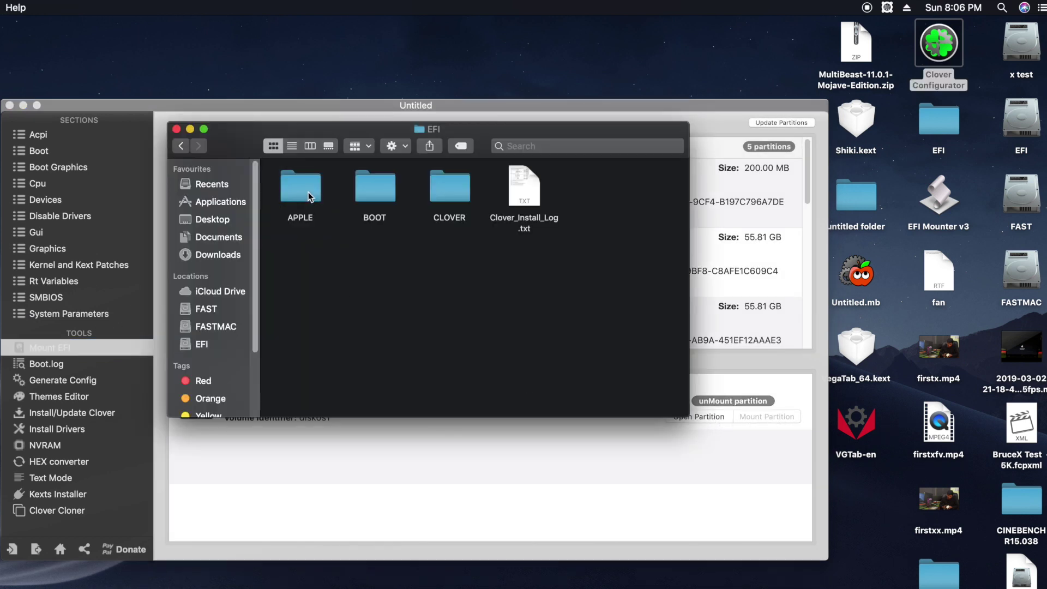
# Navigate into the EFI partition's CLOVER > kexts > Other folder
pyautogui.doubleClick(442, 192)
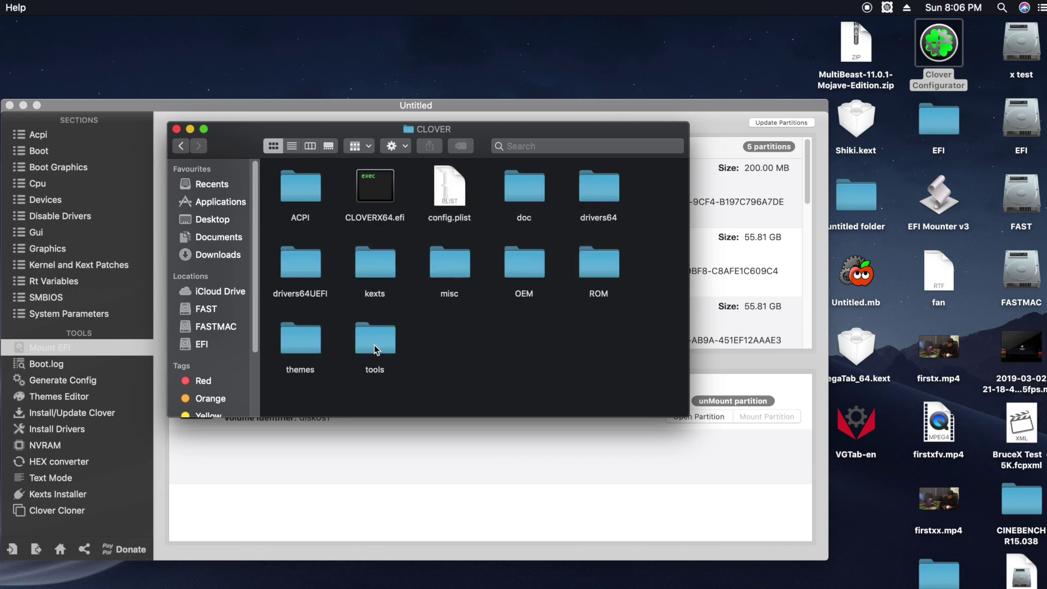
pyautogui.doubleClick(374, 269)
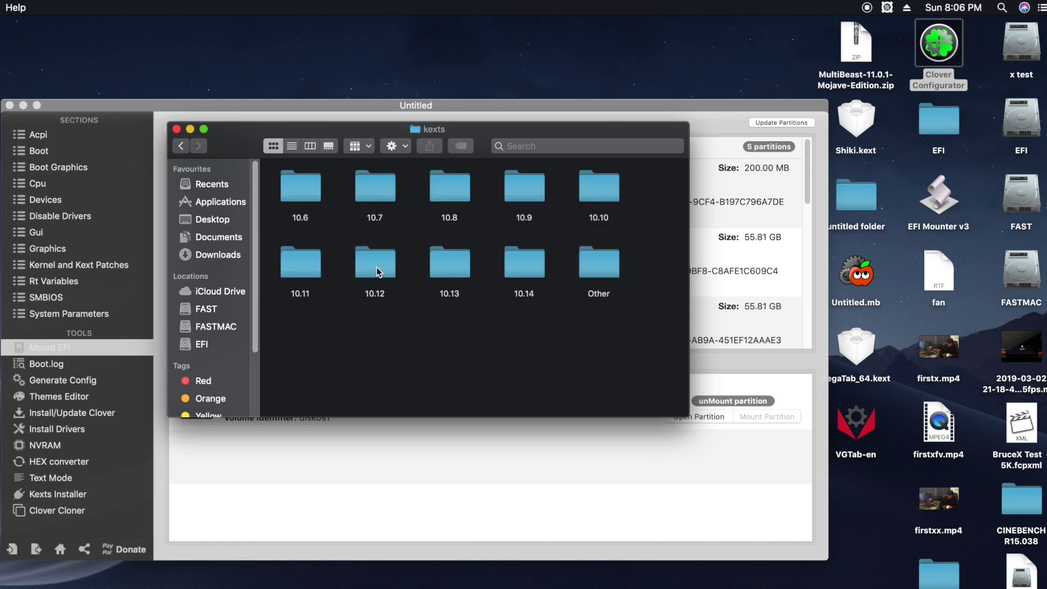
pyautogui.doubleClick(608, 272)
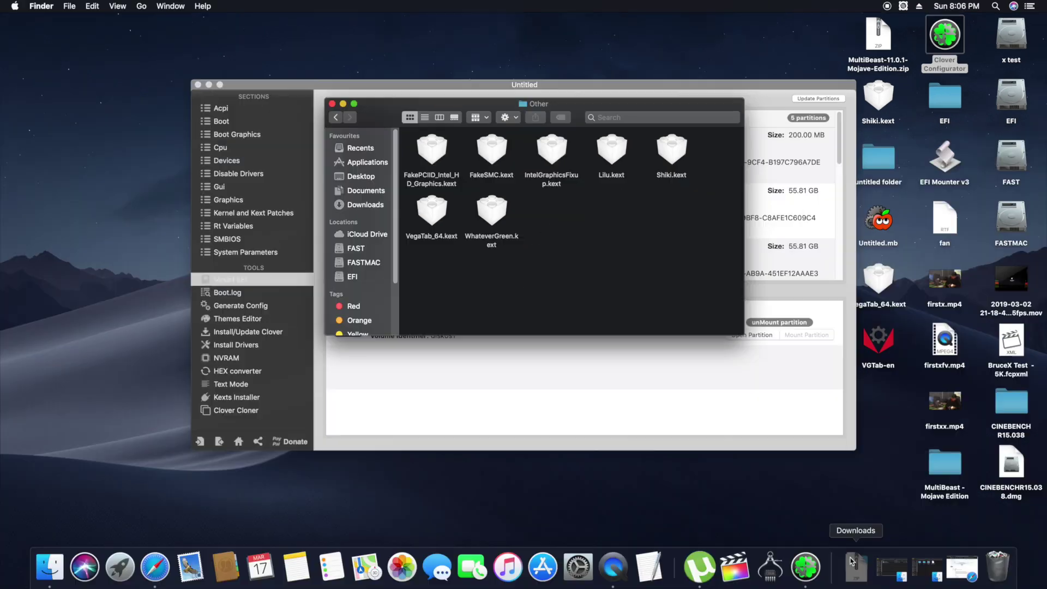
# Copy AppleALC.kext from the 1.3.5.RELEASE download into the Other folder
pyautogui.click(856, 567)
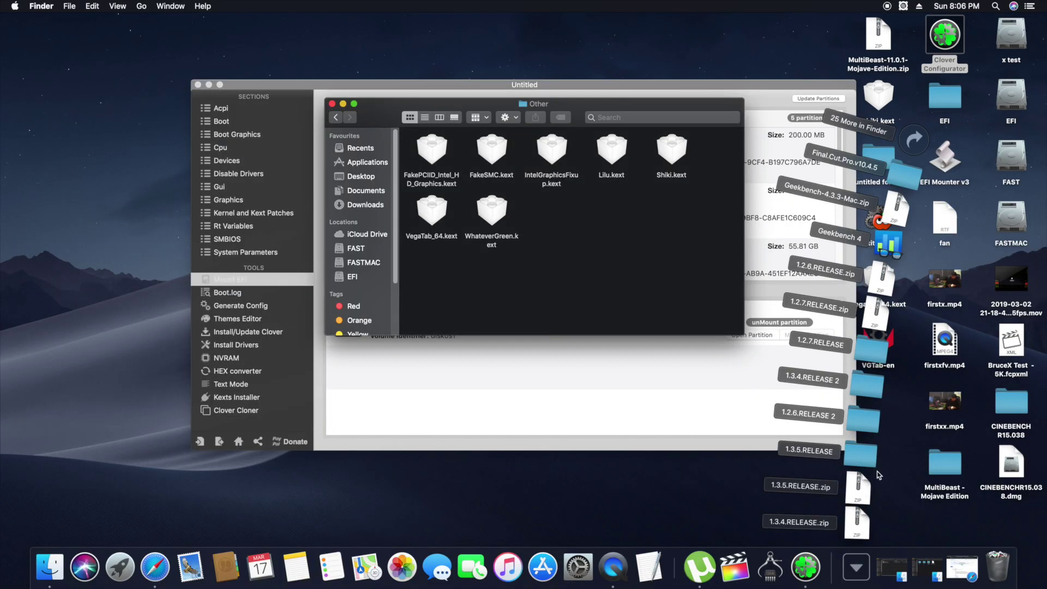
pyautogui.click(868, 455)
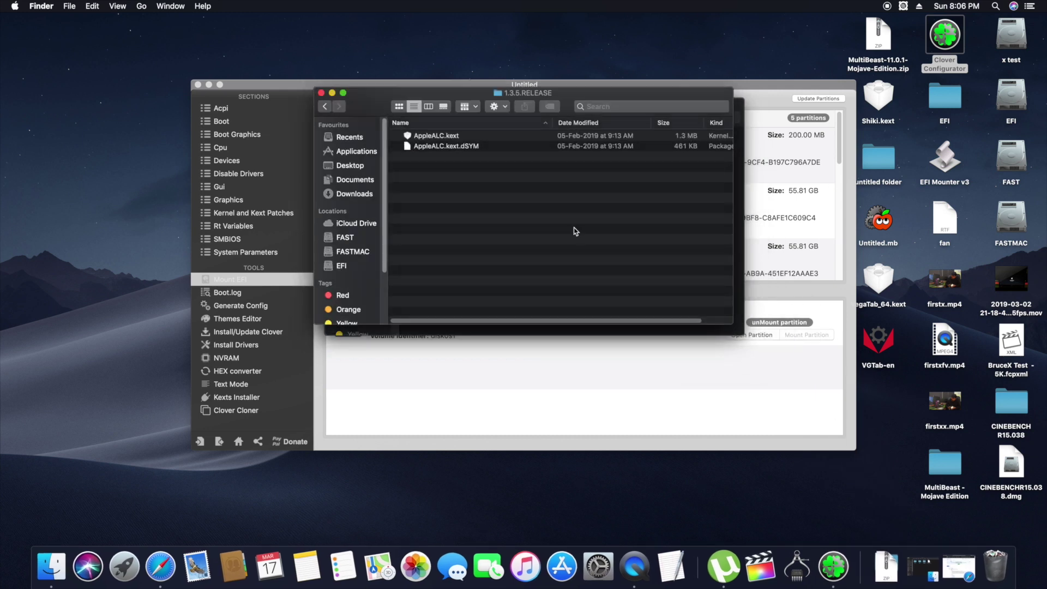
pyautogui.moveTo(471, 93); pyautogui.dragTo(535, 312)
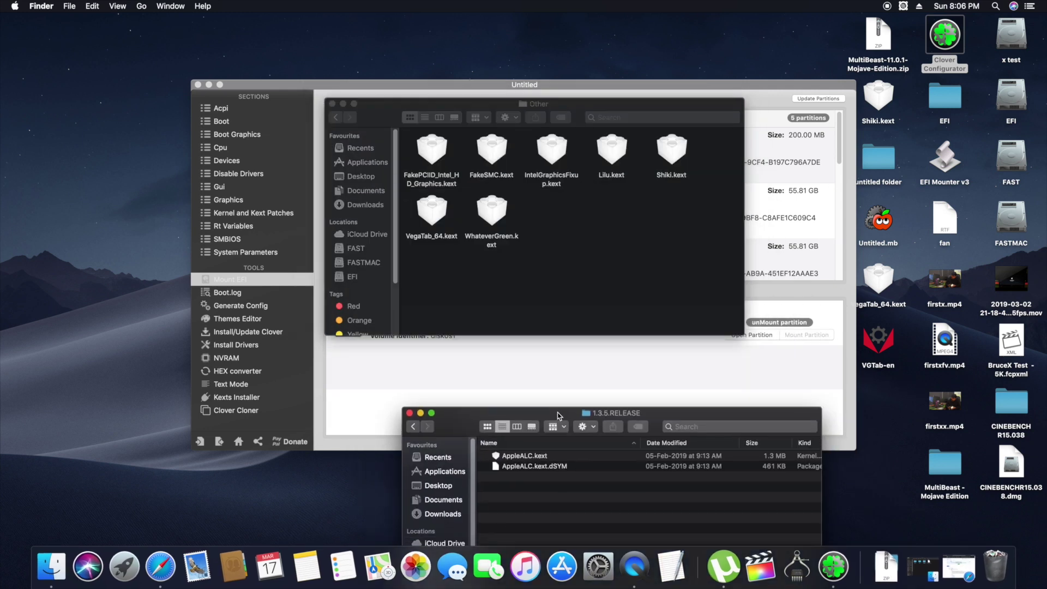
pyautogui.moveTo(503, 358); pyautogui.dragTo(578, 211)
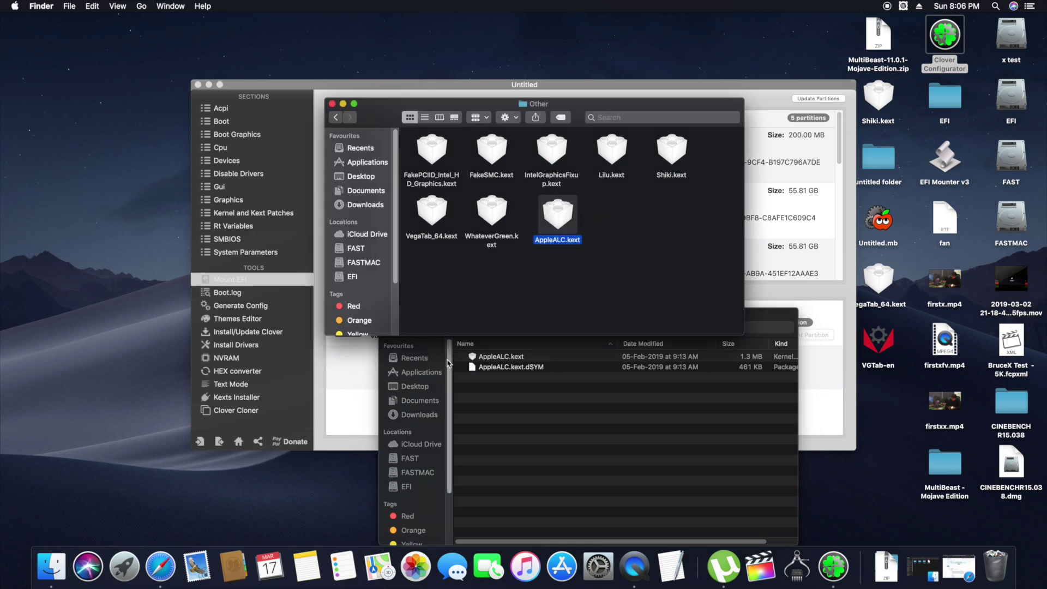
# Unzip 1.3.4.RELEASE.zip, copy Lilu.kext into Other replacing the old one, and close the windows
pyautogui.click(462, 360)
pyautogui.click(419, 414)
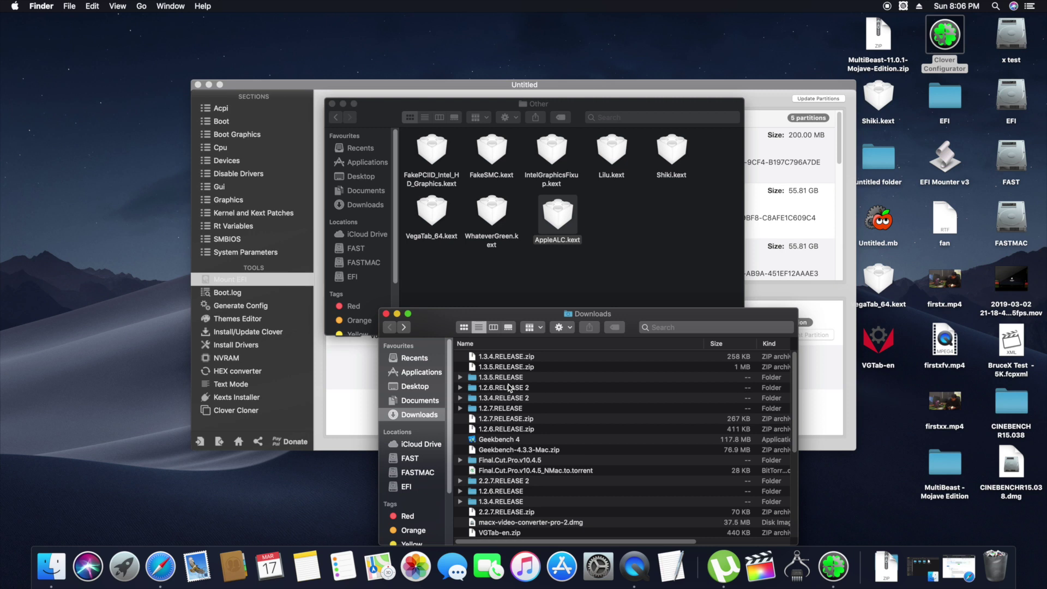
pyautogui.doubleClick(502, 358)
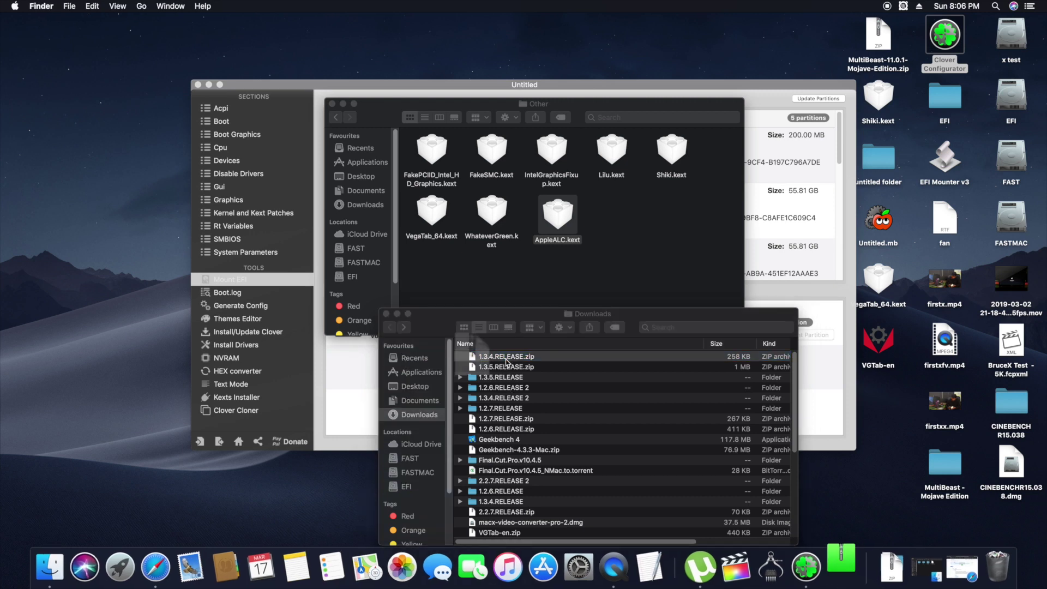
pyautogui.doubleClick(519, 358)
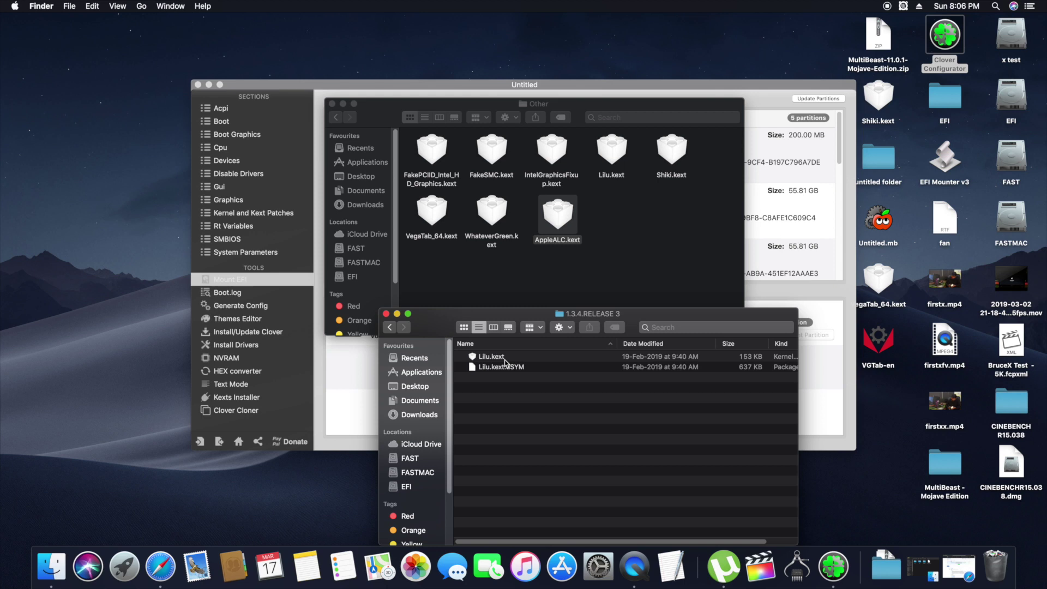
pyautogui.moveTo(505, 359); pyautogui.dragTo(557, 291)
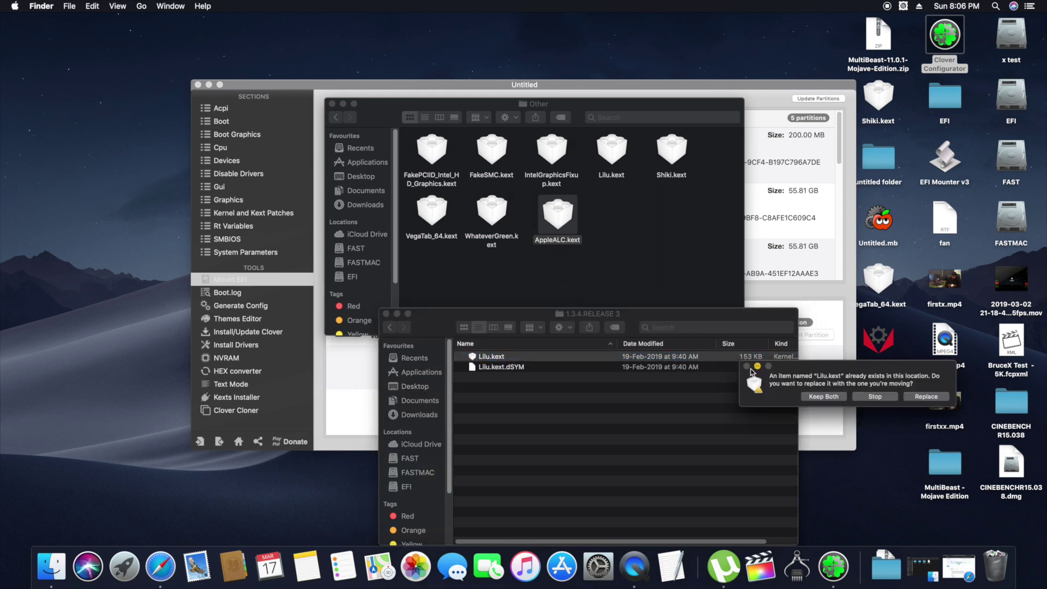
pyautogui.click(924, 396)
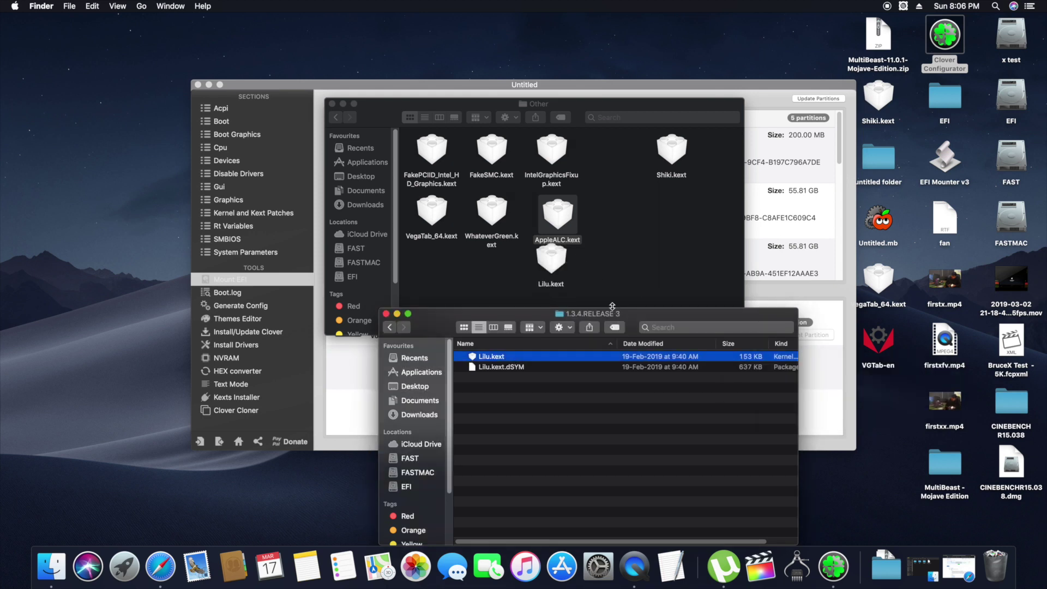
pyautogui.click(386, 313)
pyautogui.click(332, 105)
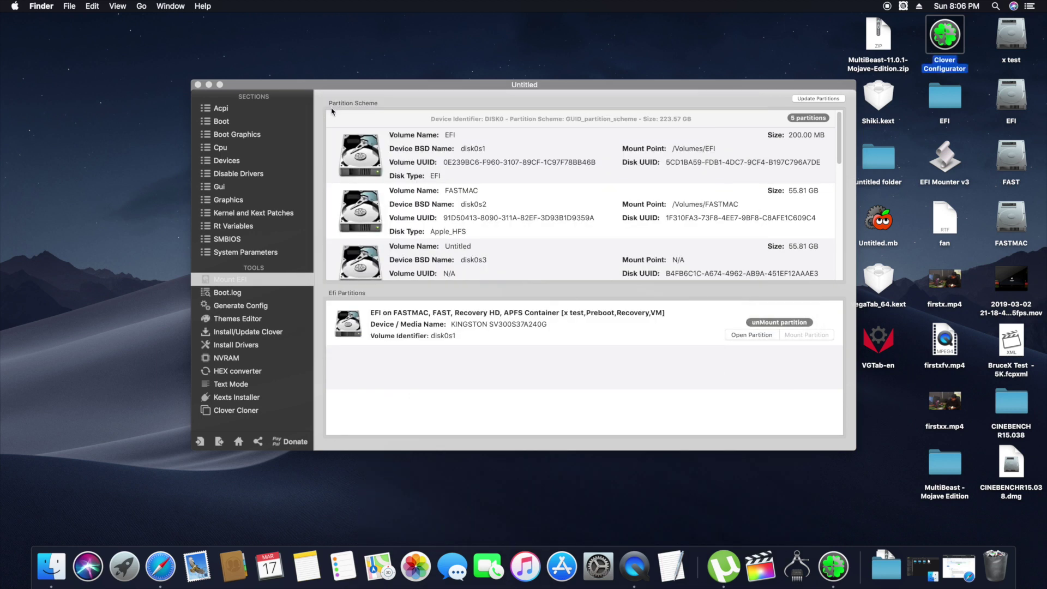
# Quit Clover Configurator and open the Apple menu's Restart command
pyautogui.click(202, 86)
pyautogui.click(14, 7)
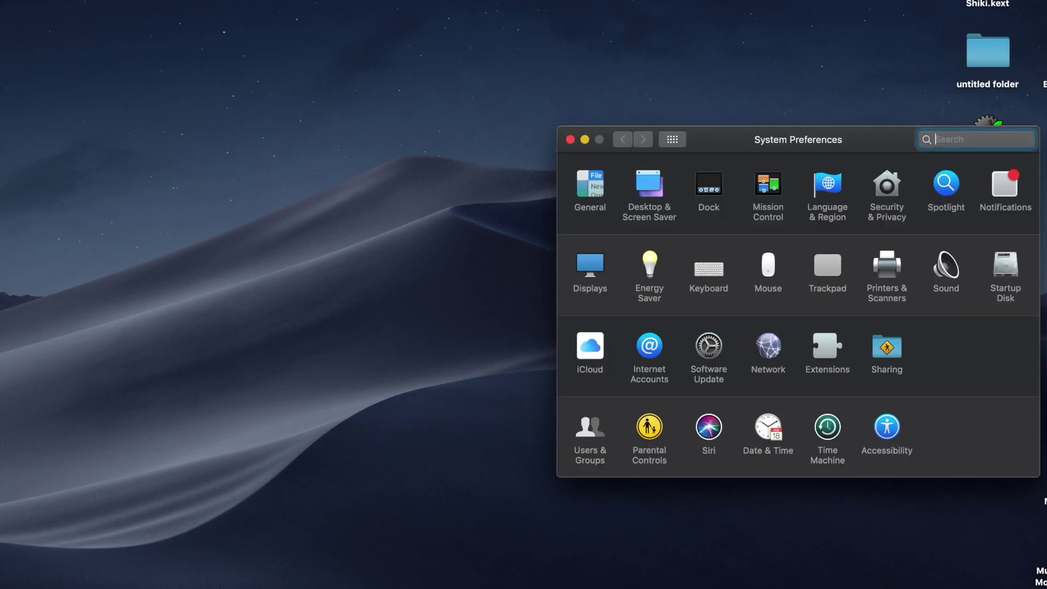
# Confirm Internal Speakers as the sound effects device and review the Output devices
pyautogui.click(947, 267)
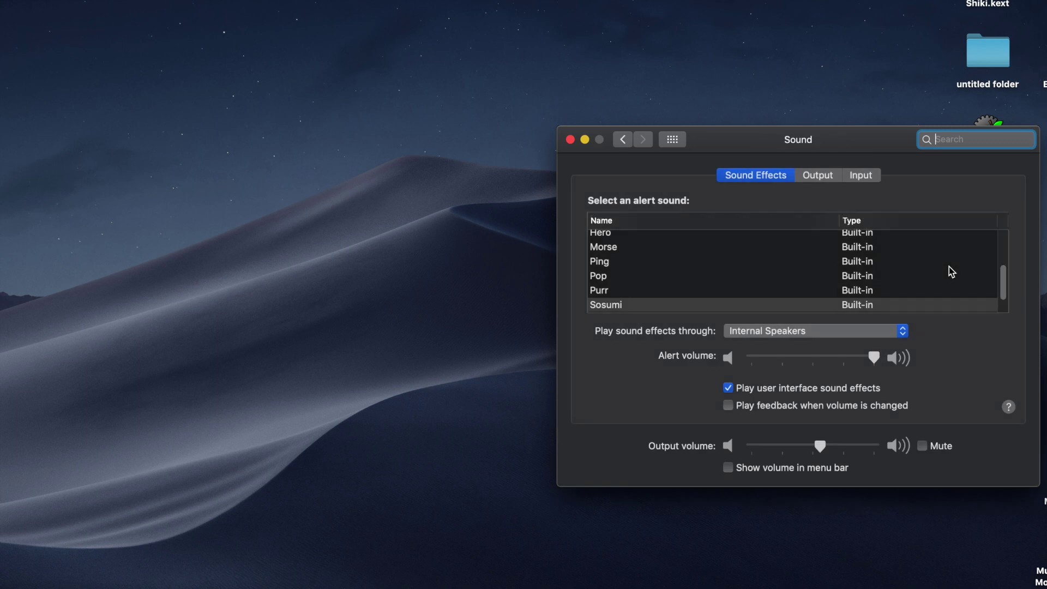
pyautogui.click(827, 332)
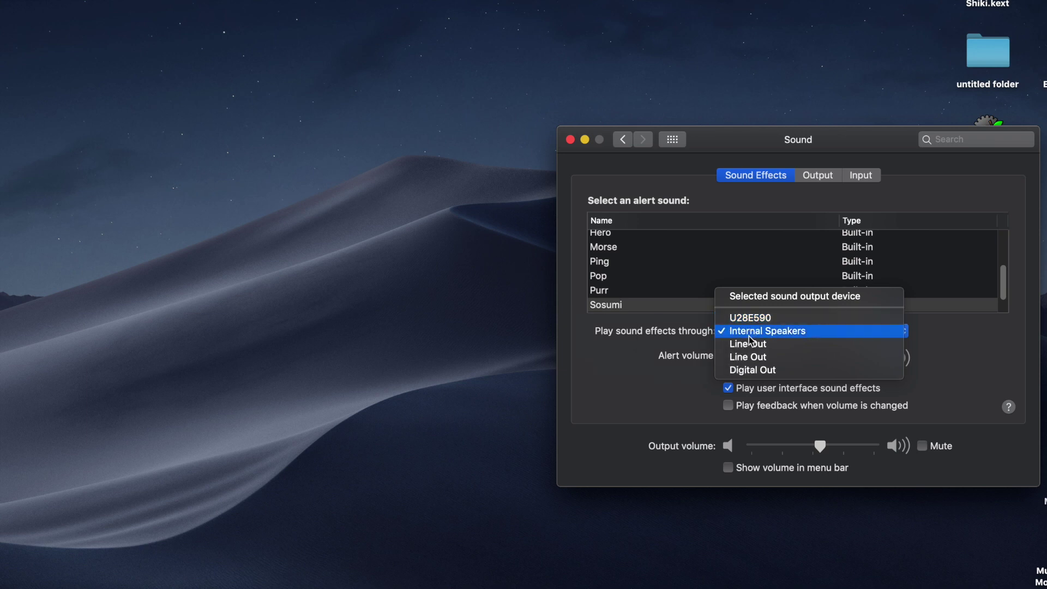
pyautogui.click(797, 283)
pyautogui.click(818, 175)
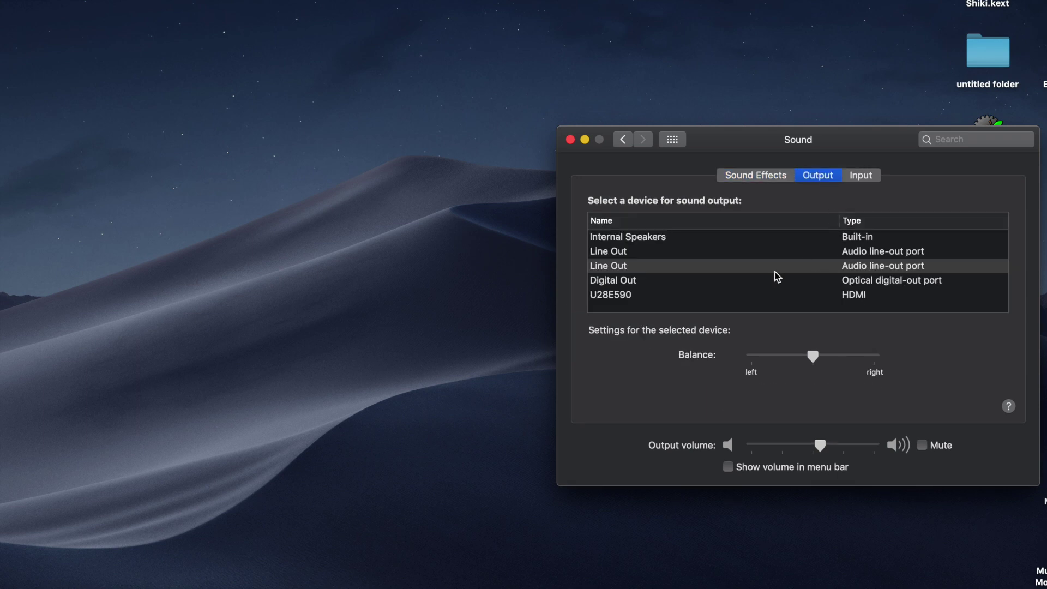
# On the Input tab, try Line In and settle on Internal Microphone
pyautogui.click(859, 176)
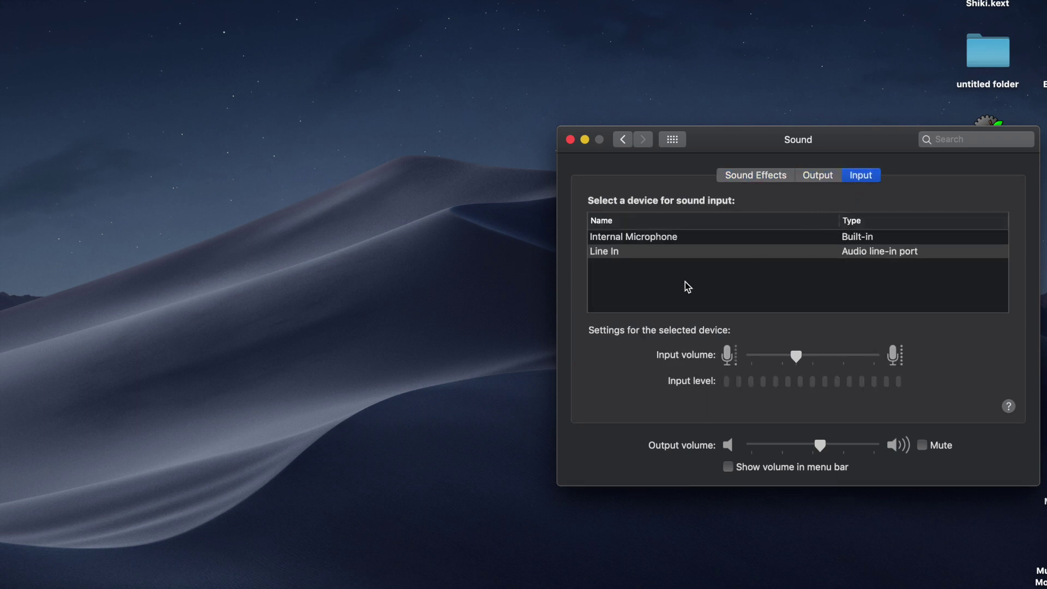
pyautogui.click(703, 261)
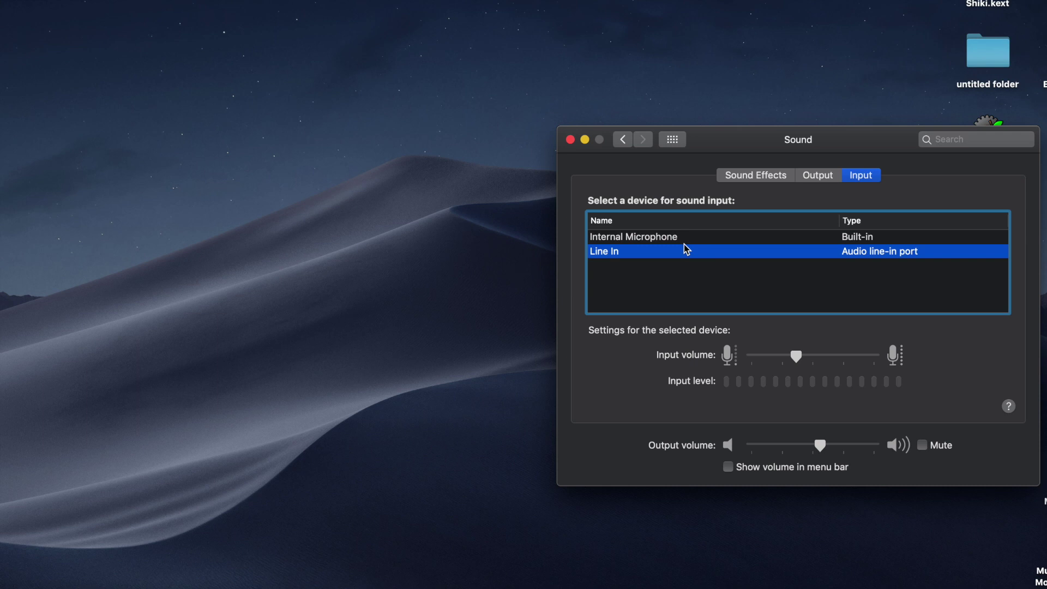
pyautogui.click(687, 241)
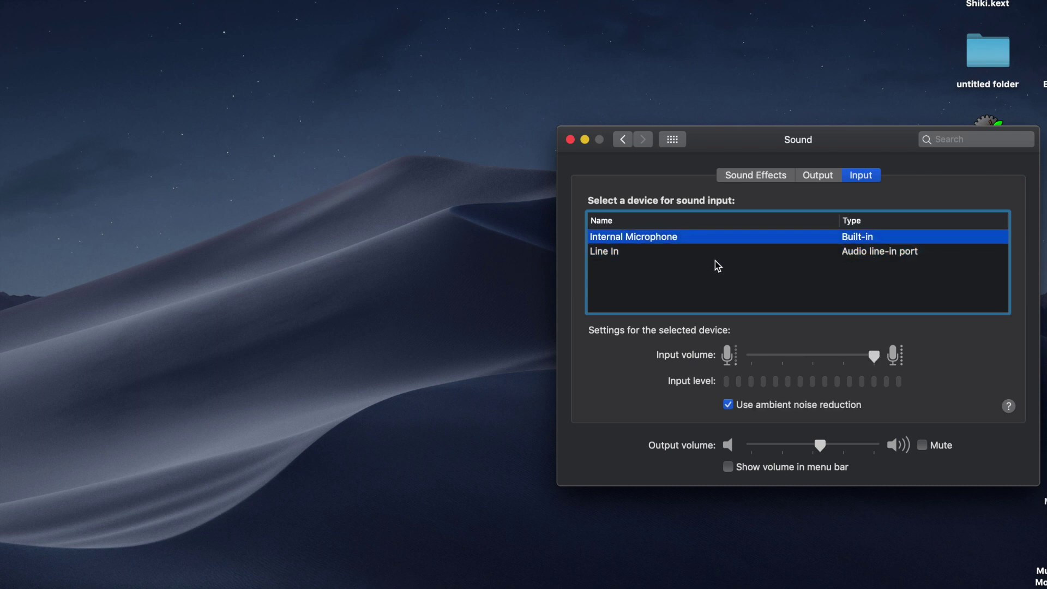
pyautogui.click(703, 255)
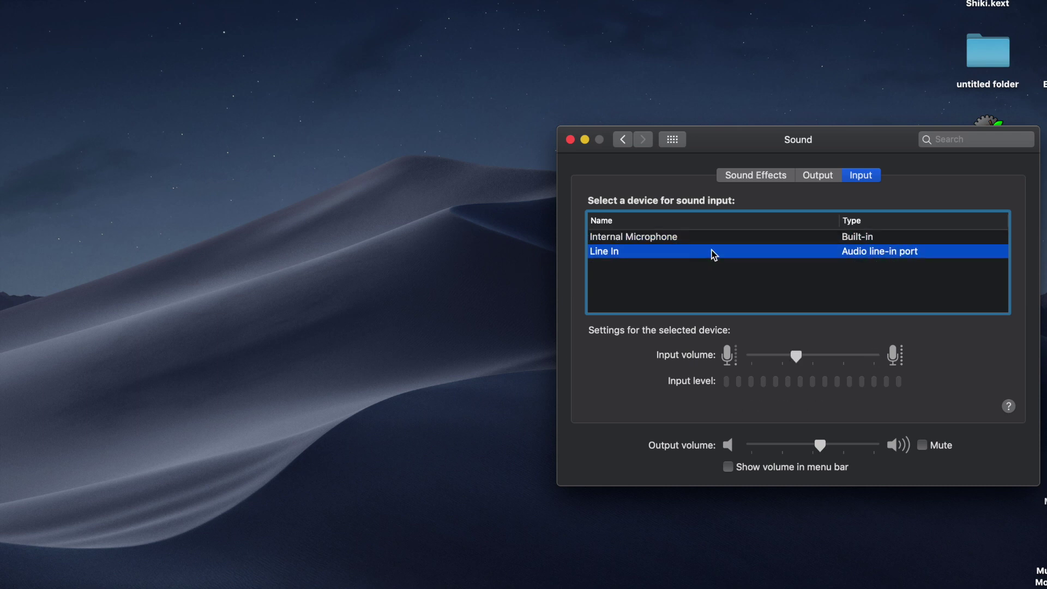
pyautogui.click(709, 240)
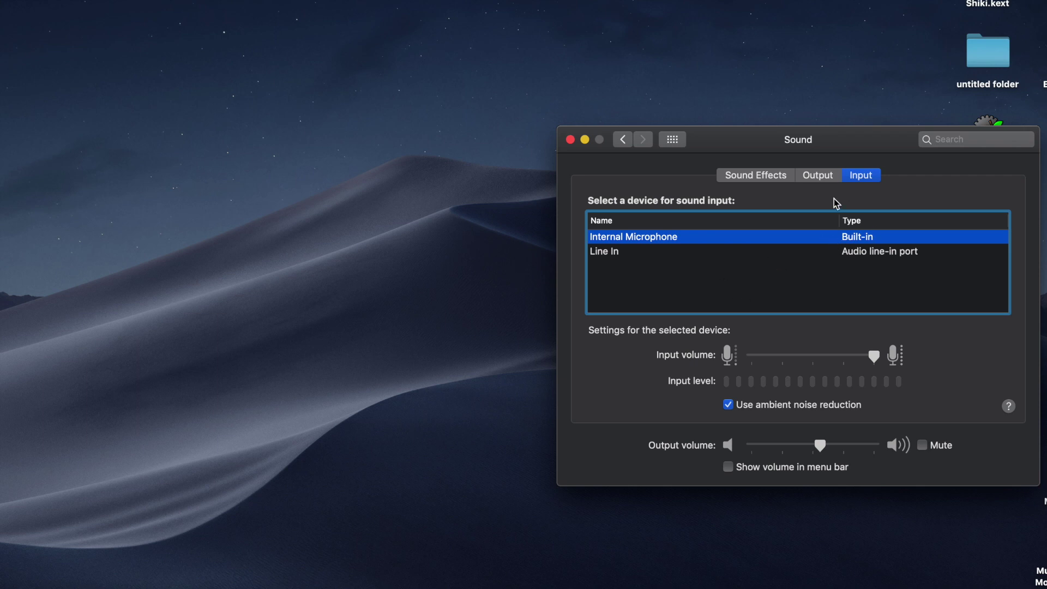
# Preview the Pop, Purr, Ping, Hero and Morse alert sounds through Internal Speakers
pyautogui.click(754, 175)
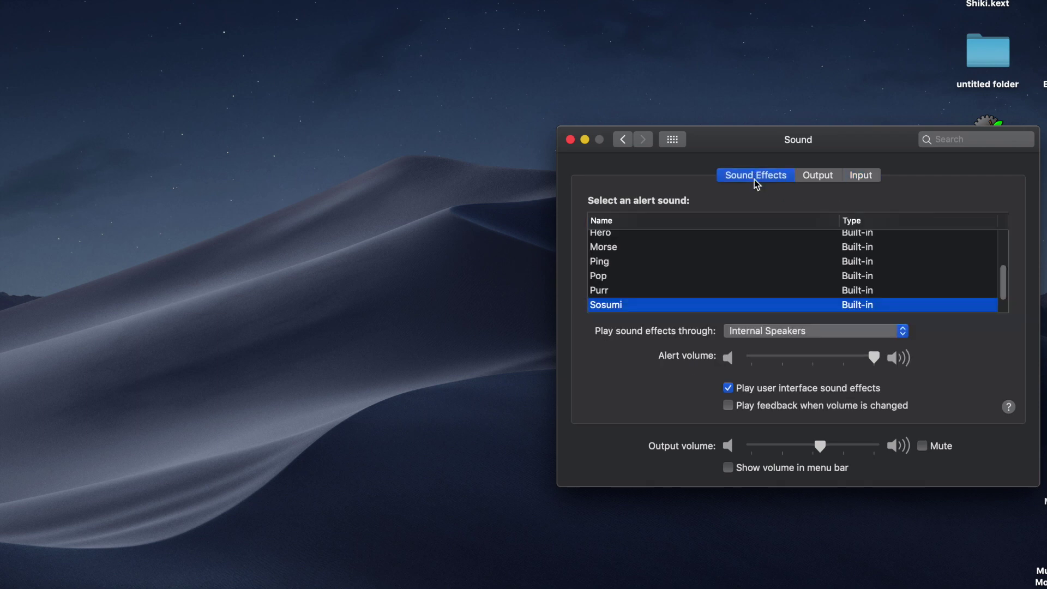
pyautogui.click(700, 280)
pyautogui.click(814, 331)
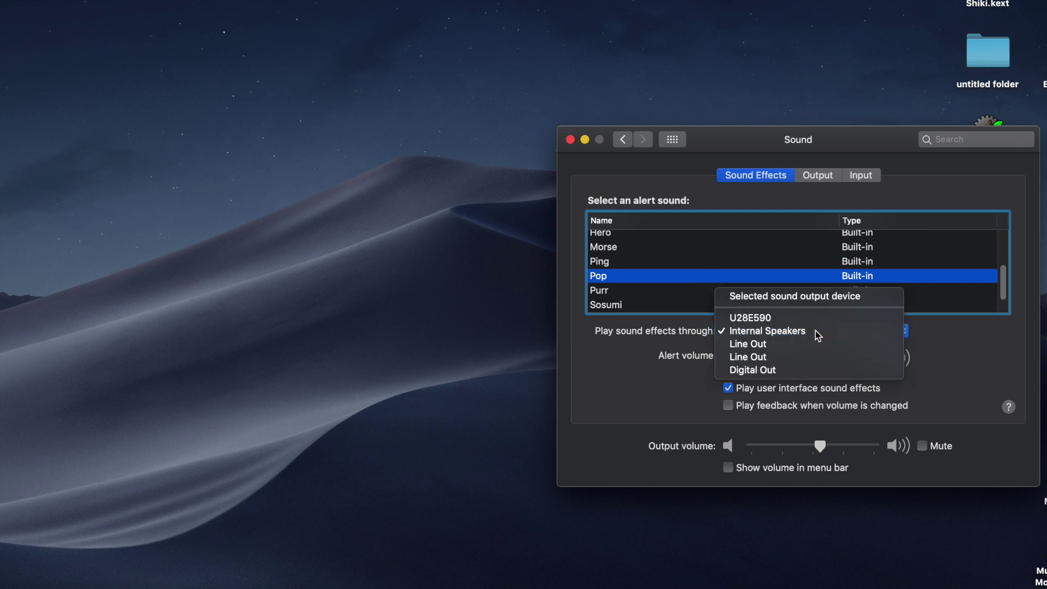
pyautogui.click(815, 332)
pyautogui.click(705, 291)
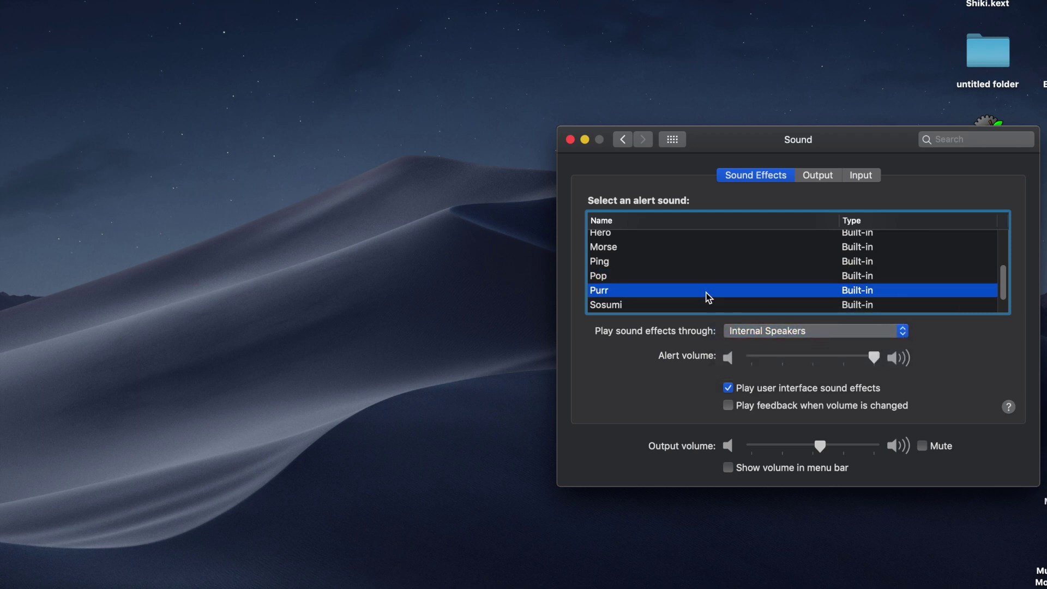
pyautogui.click(708, 263)
pyautogui.click(709, 235)
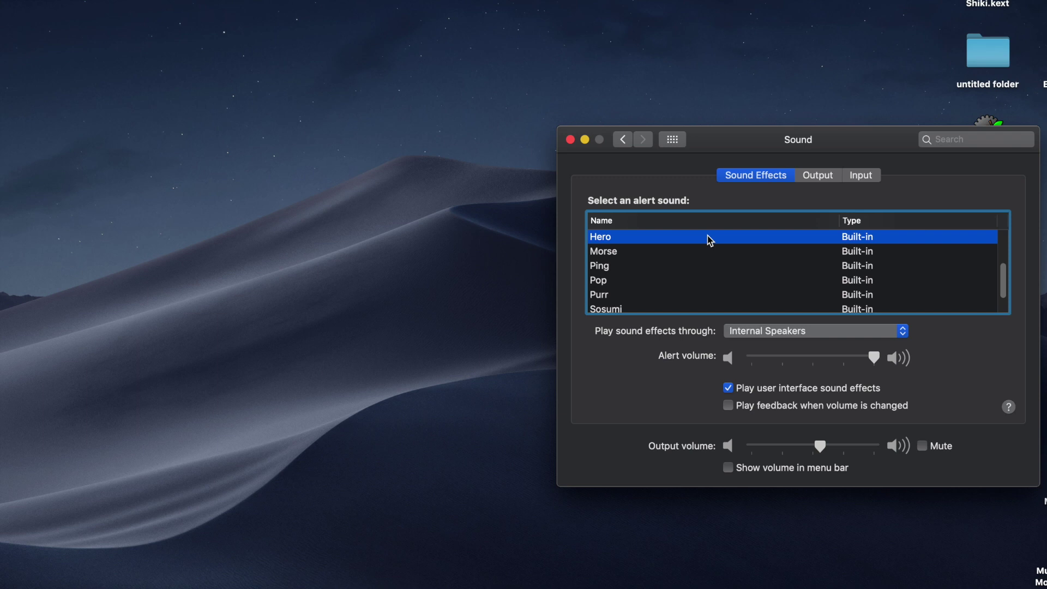
pyautogui.click(714, 251)
pyautogui.click(724, 281)
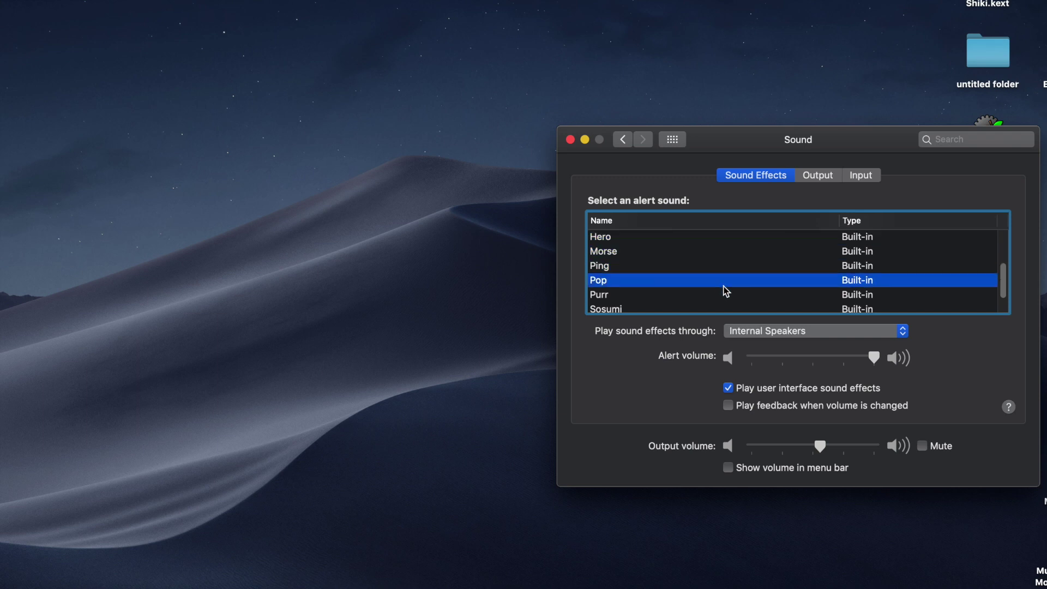
pyautogui.click(747, 295)
pyautogui.click(822, 179)
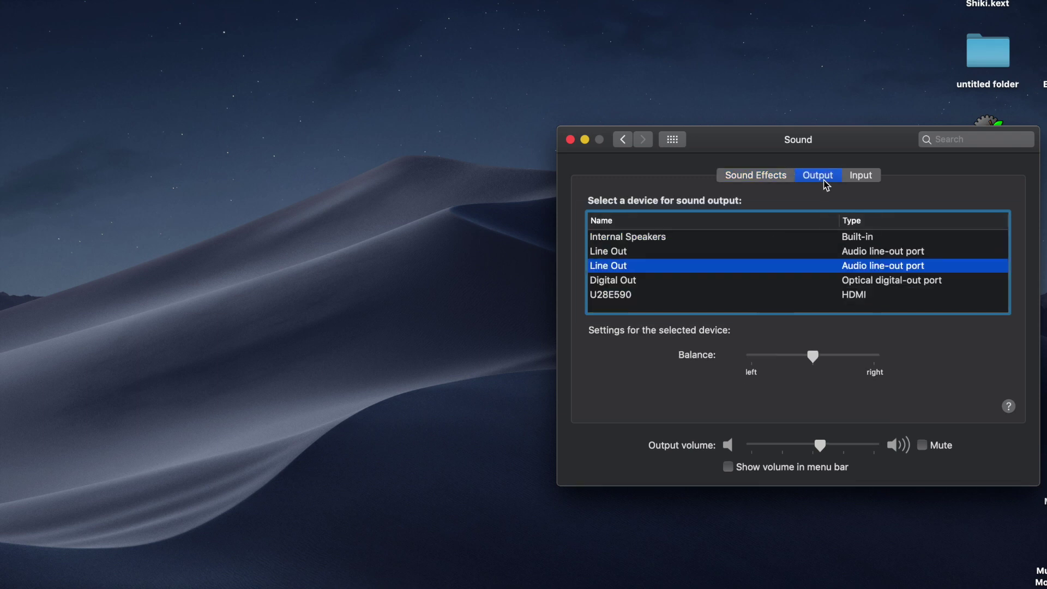
pyautogui.click(737, 183)
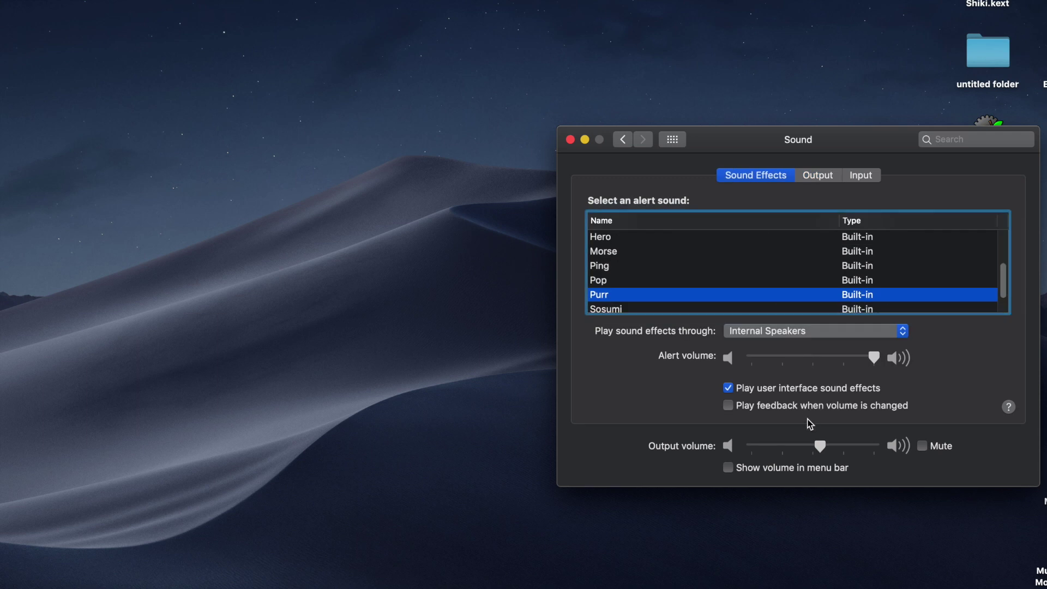
# Raise the output volume to maximum, preview Ping, Morse and Sosumi, and choose Basso
pyautogui.moveTo(820, 445); pyautogui.dragTo(874, 446)
pyautogui.click(613, 267)
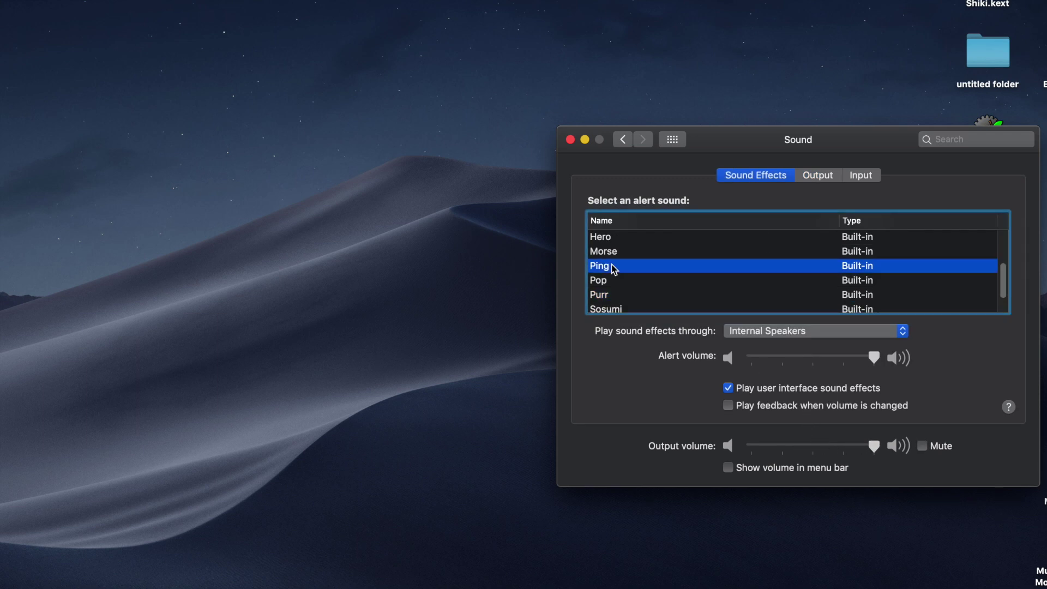
pyautogui.click(637, 253)
pyautogui.click(654, 294)
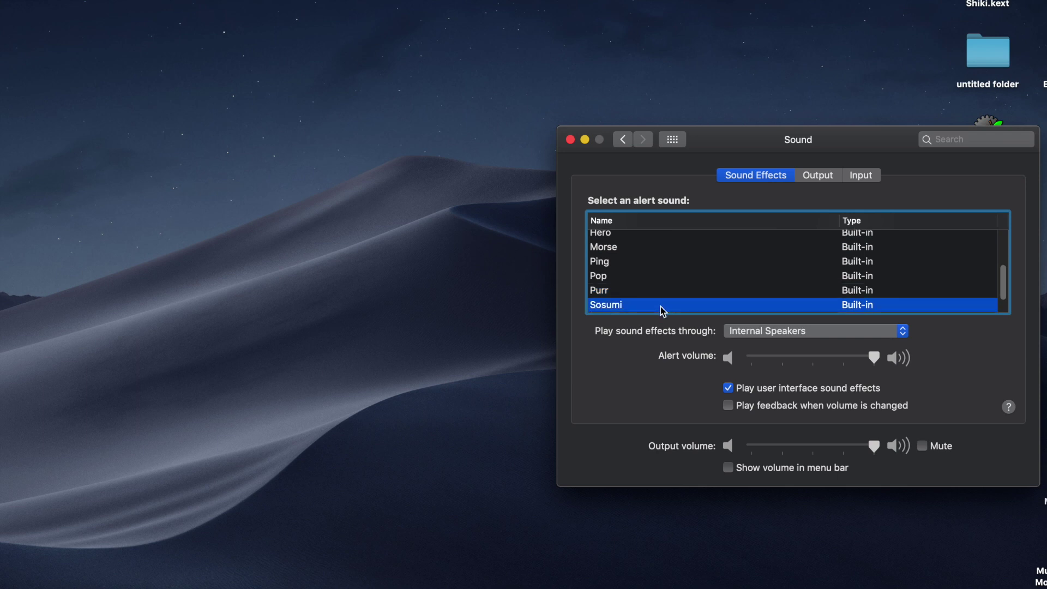
pyautogui.click(668, 247)
pyautogui.scroll(-2, 668, 250)
pyautogui.scroll(-2, 670, 254)
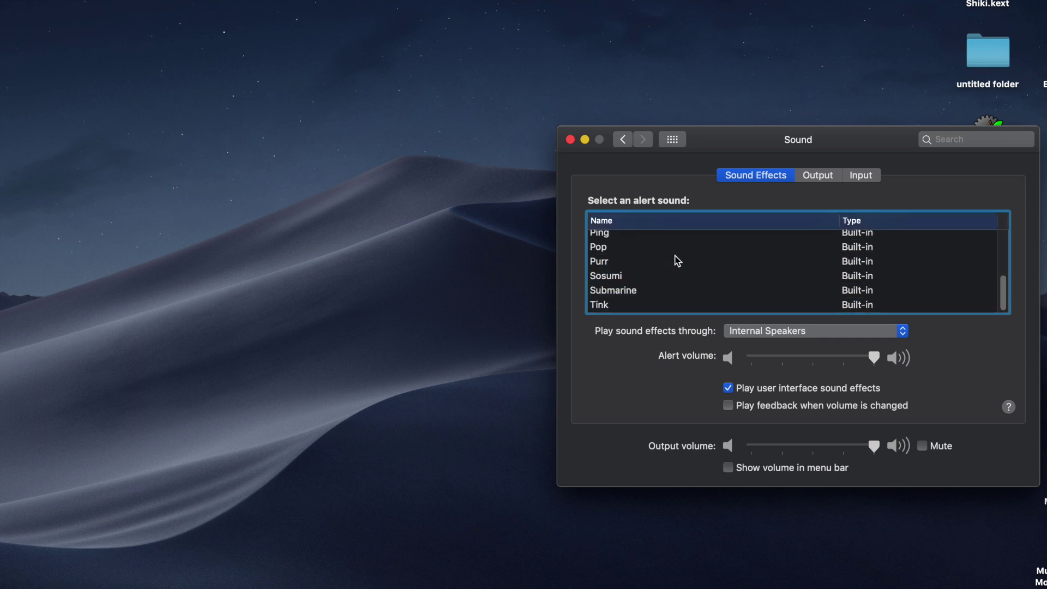
pyautogui.scroll(6, 677, 286)
pyautogui.click(634, 237)
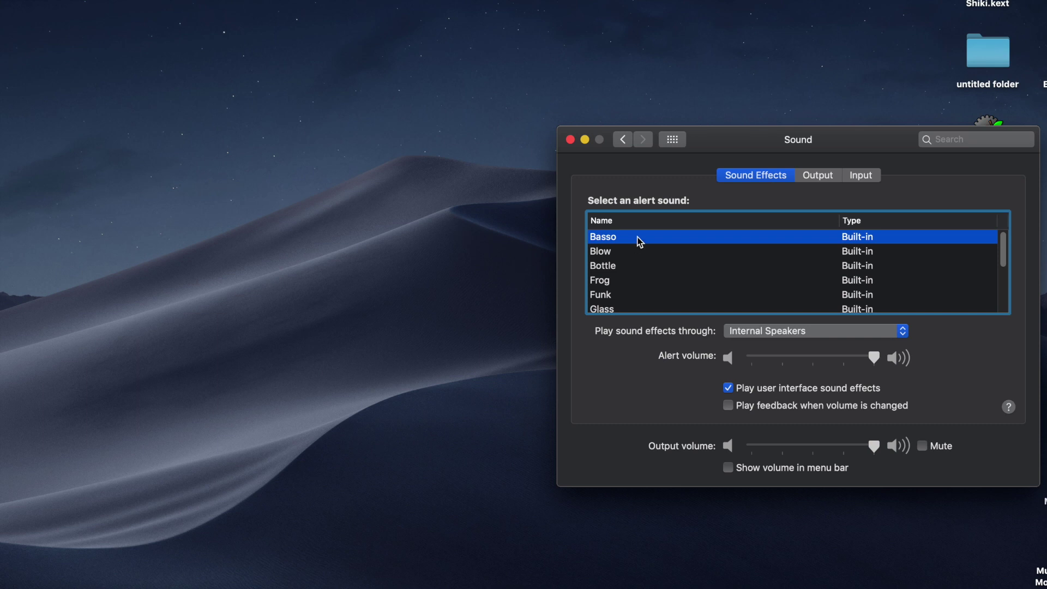
# Route sound effects through U28E590, preview Frog and other alert sounds, and pick Funk
pyautogui.click(754, 331)
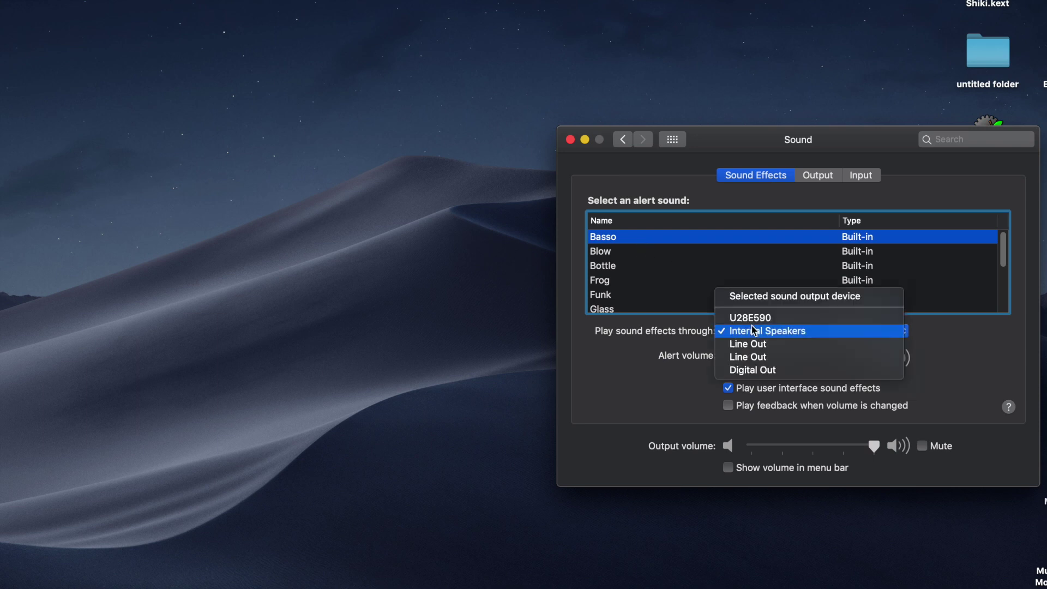
pyautogui.click(749, 317)
pyautogui.click(680, 279)
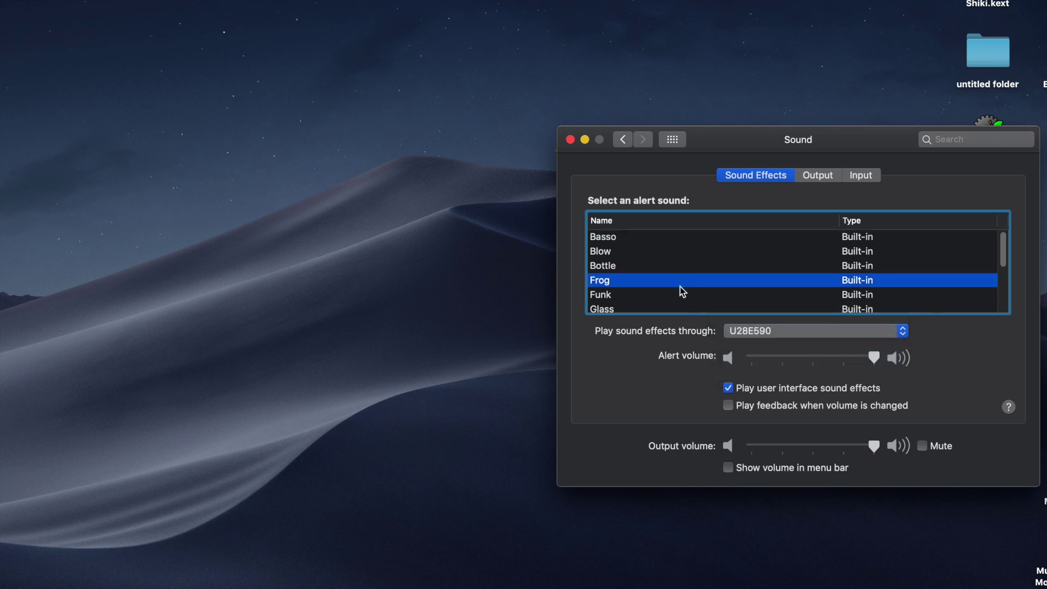
pyautogui.click(672, 265)
pyautogui.click(683, 280)
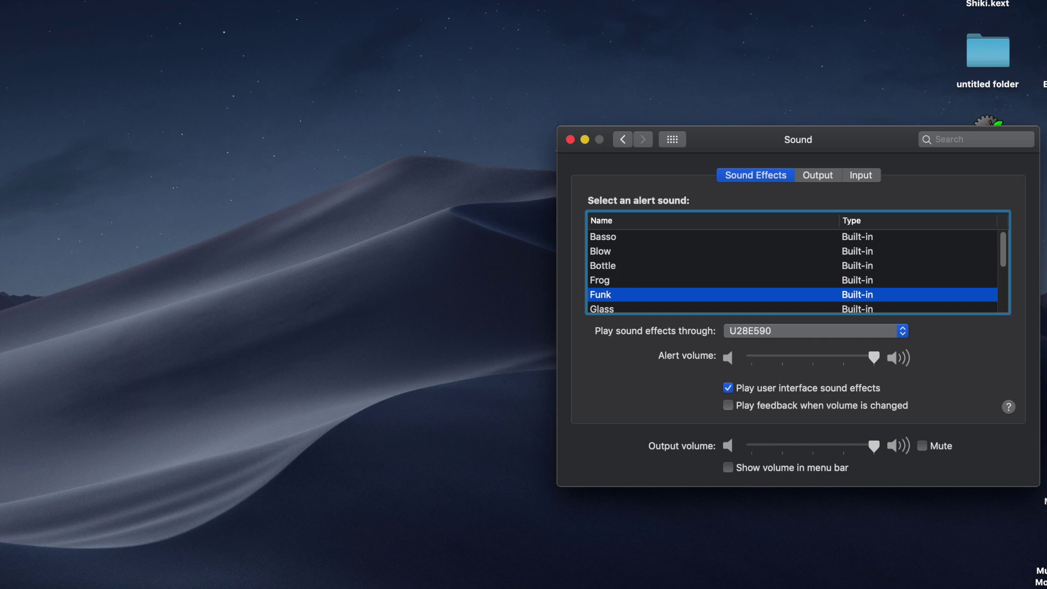
# Show the Input devices and test the Internal Microphone input volume by lowering then raising it
pyautogui.click(865, 176)
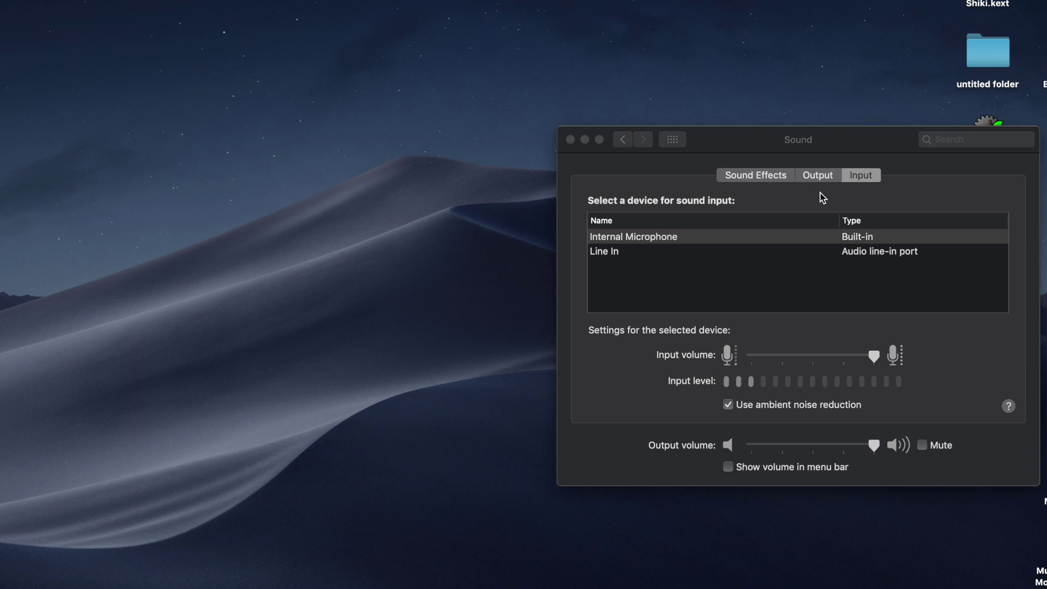
pyautogui.moveTo(801, 145)
pyautogui.mouseDown()
pyautogui.moveTo(563, 133)
pyautogui.moveTo(577, 129)
pyautogui.mouseUp()
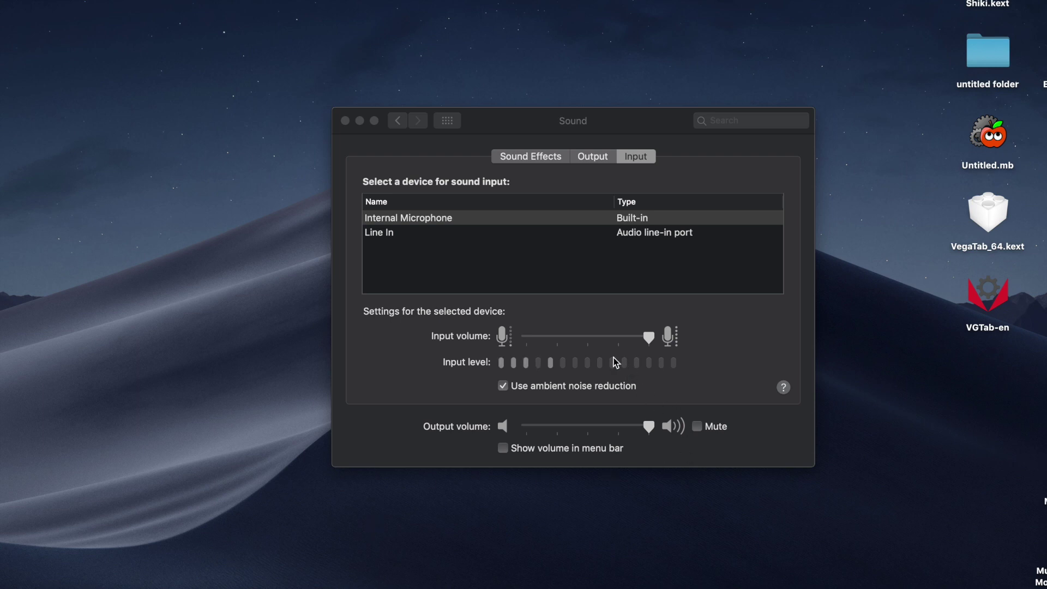
pyautogui.click(594, 344)
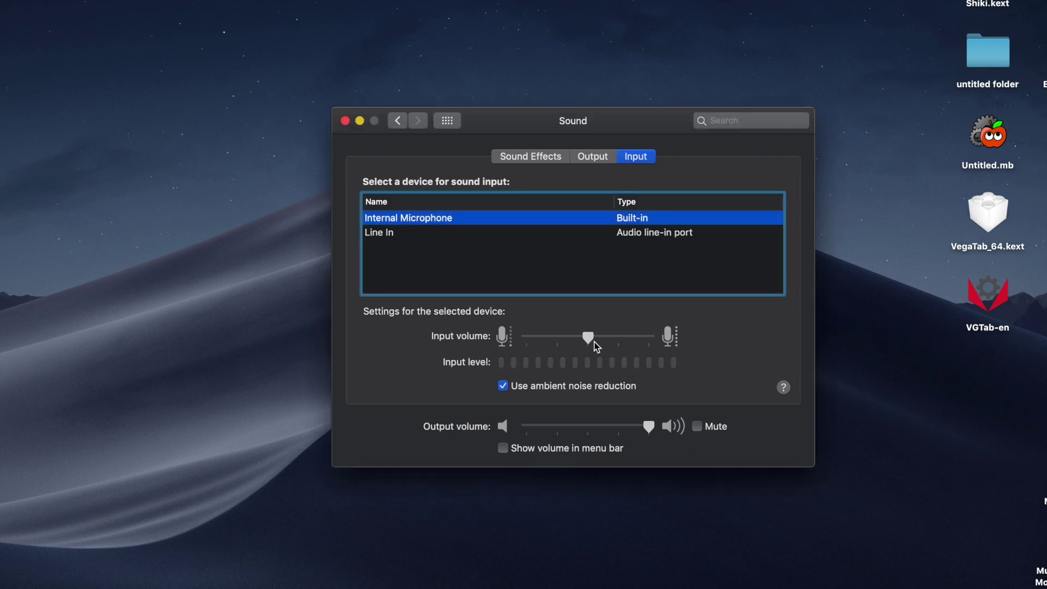
pyautogui.moveTo(590, 337); pyautogui.dragTo(649, 336)
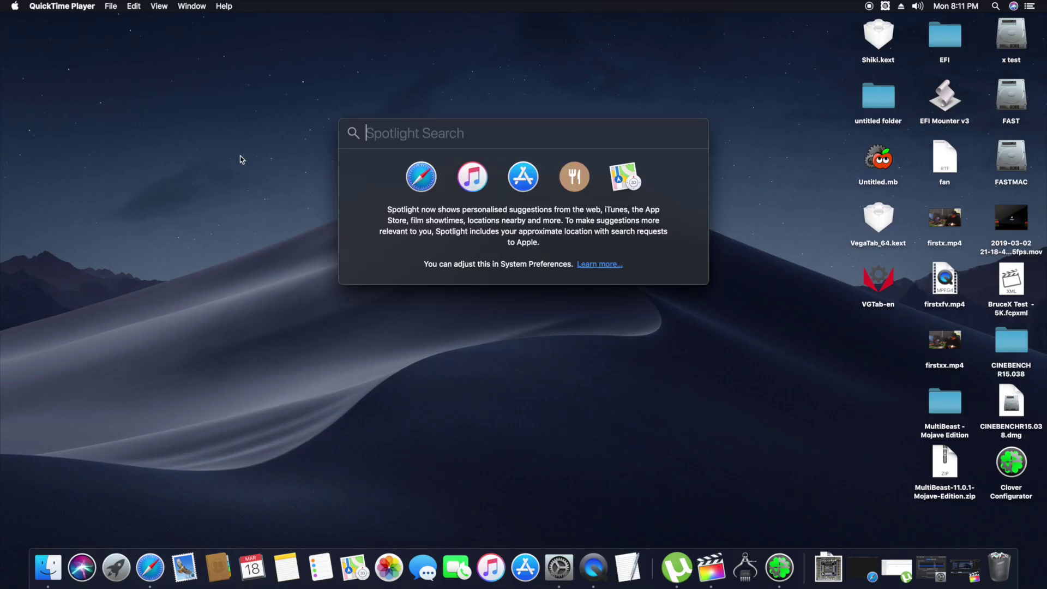
# Dismiss Spotlight and speak several Siri requests, ending with a web search for 'You know my name'
pyautogui.press('Escape')
pyautogui.press('super+space')
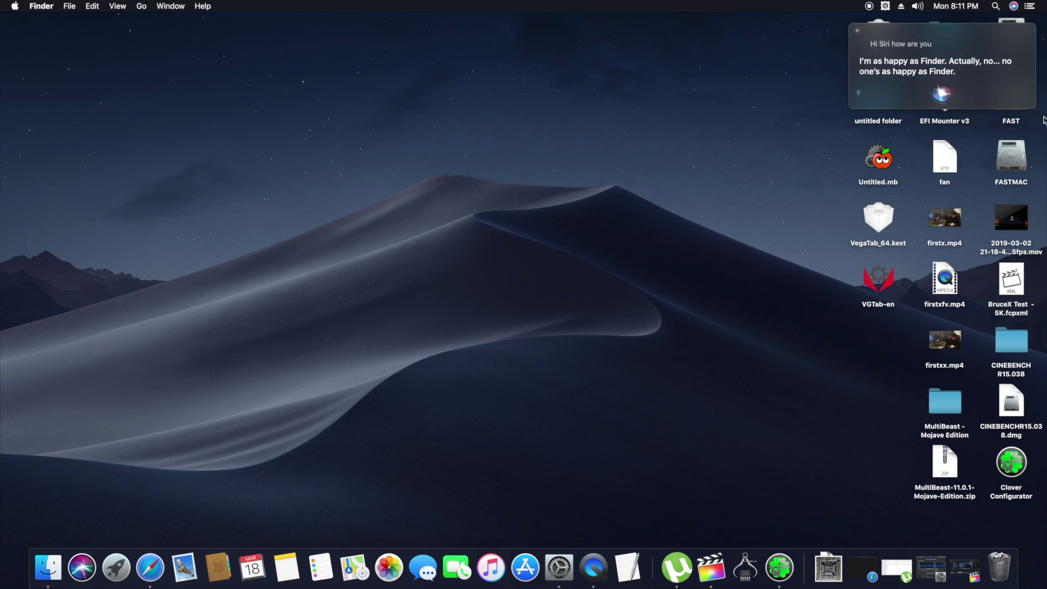
pyautogui.click(940, 95)
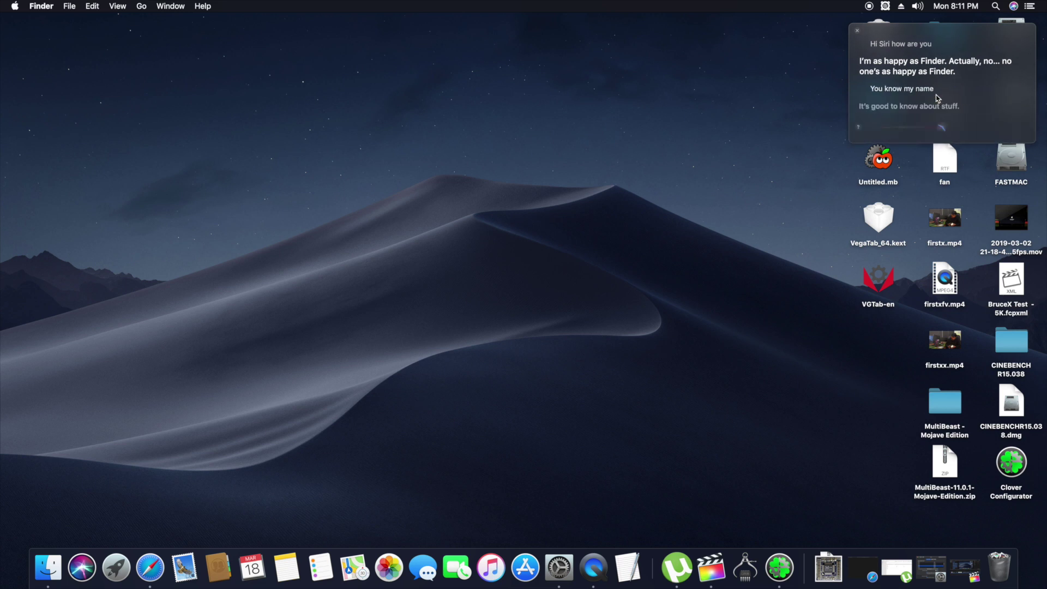
pyautogui.click(941, 126)
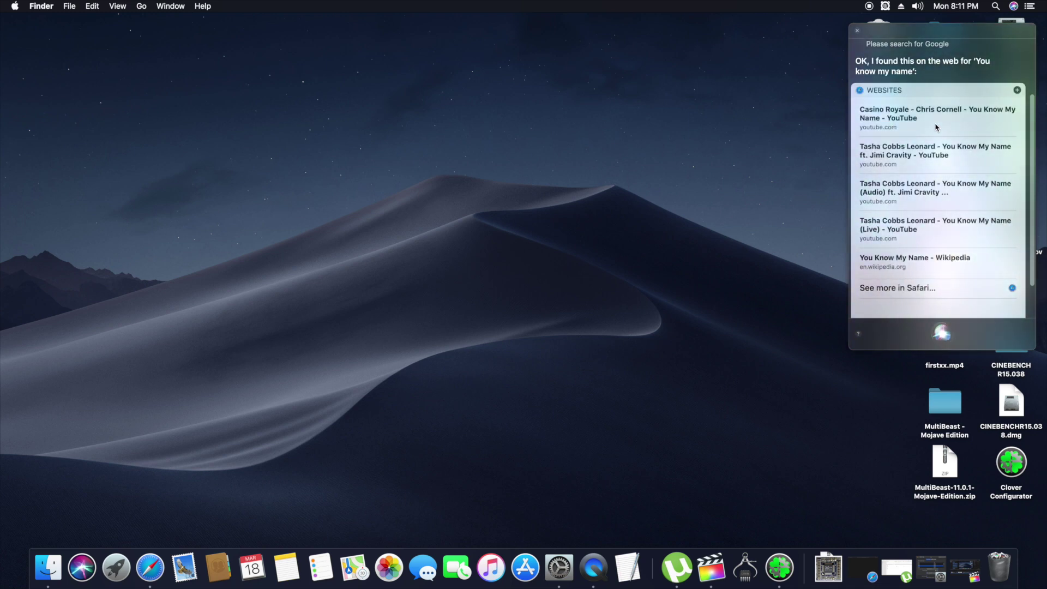
pyautogui.click(940, 333)
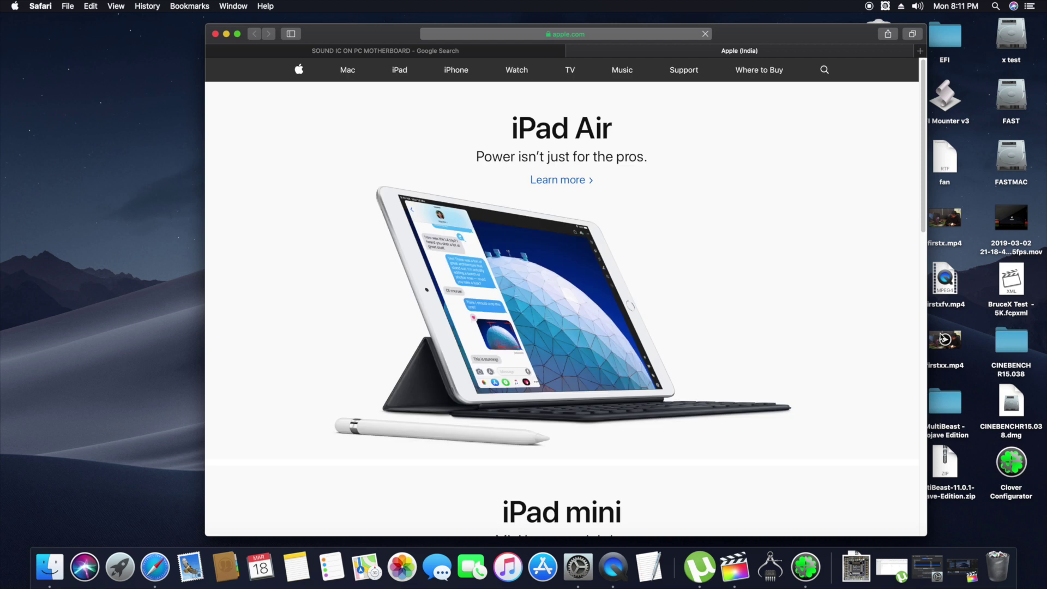
pyautogui.scroll(-2, 758, 370)
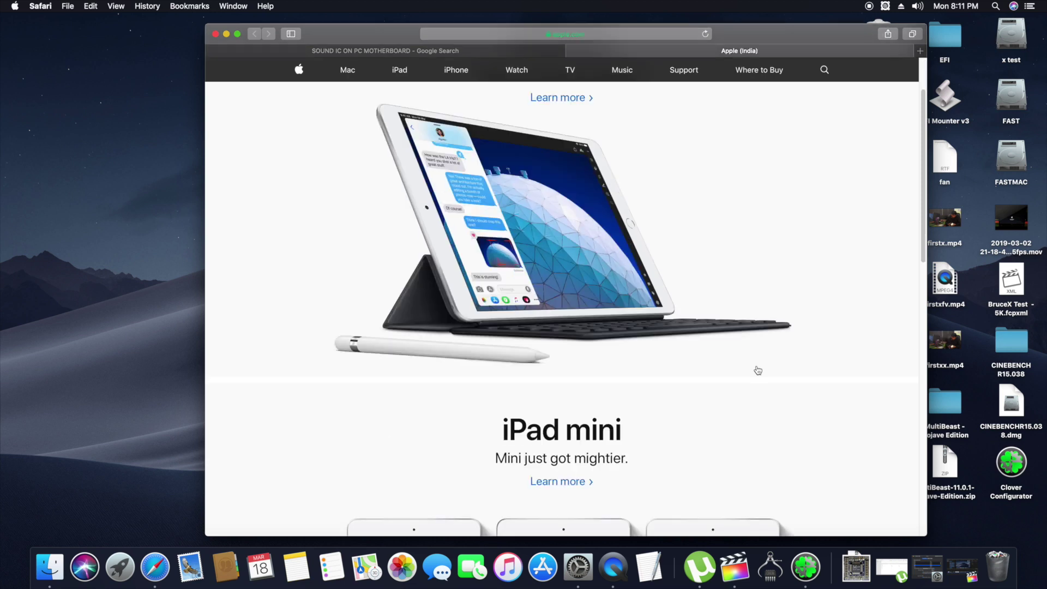
pyautogui.scroll(2, 757, 372)
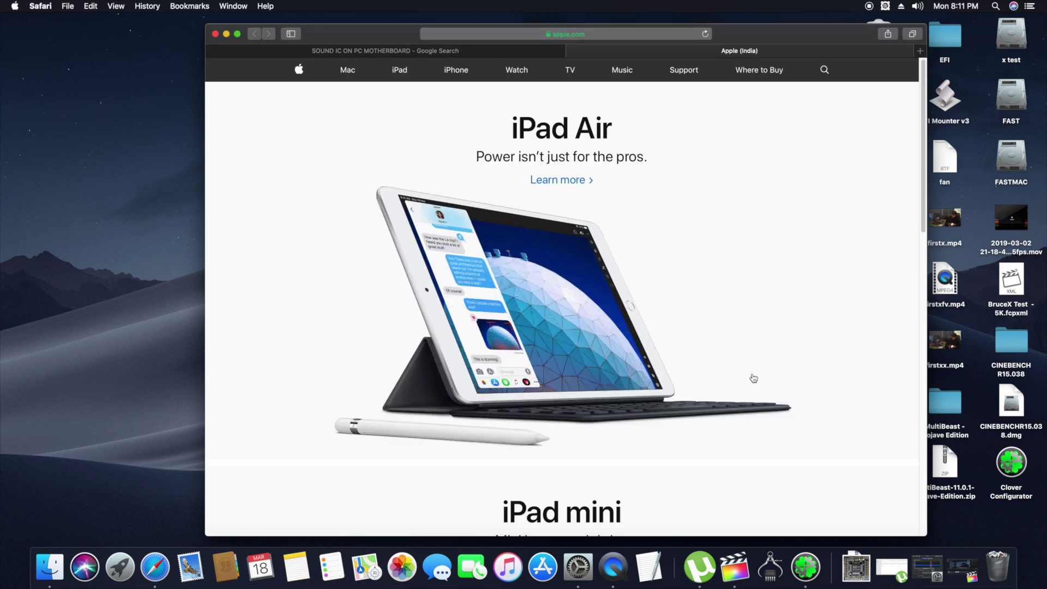